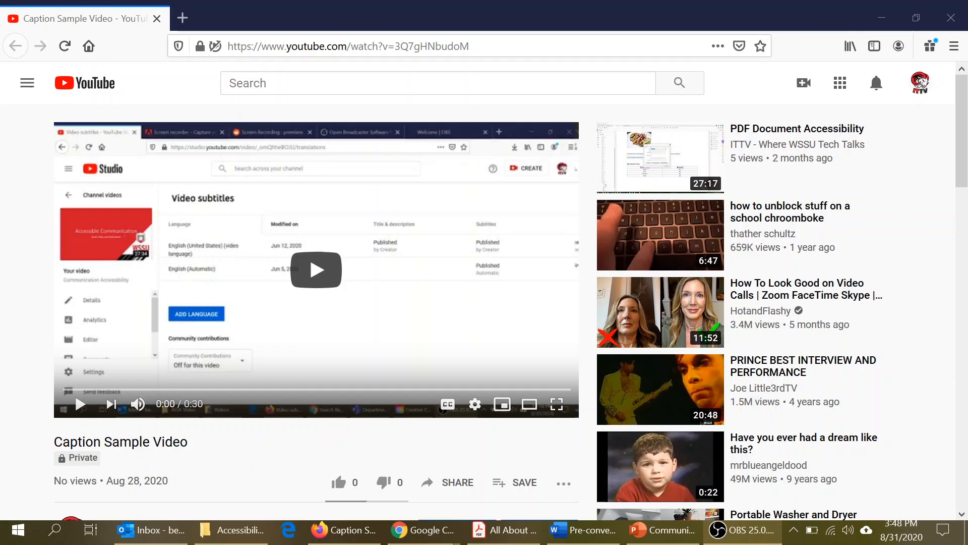
Step: Open Caption Sample Video for editing in YouTube Studio and go to its video subtitles page
click(37, 299)
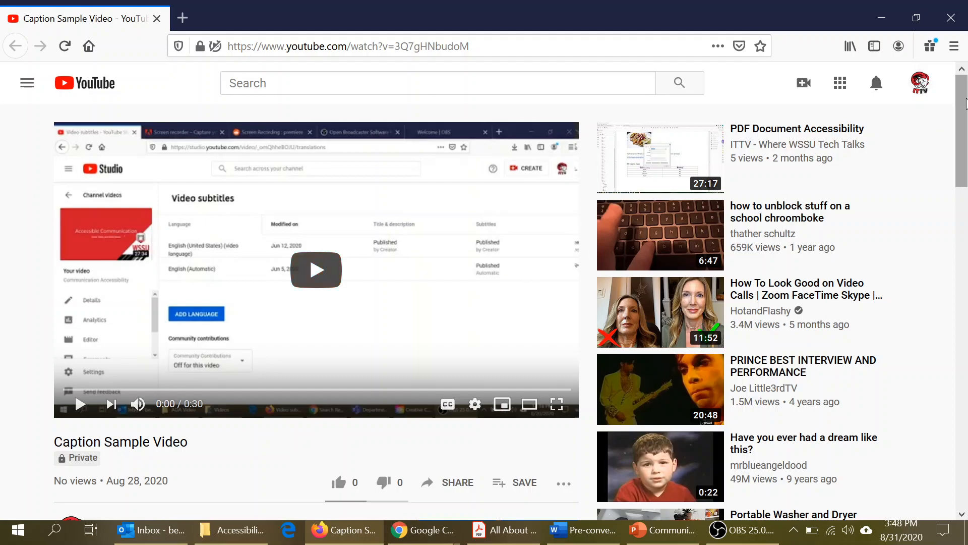
drag(966, 100, 966, 123)
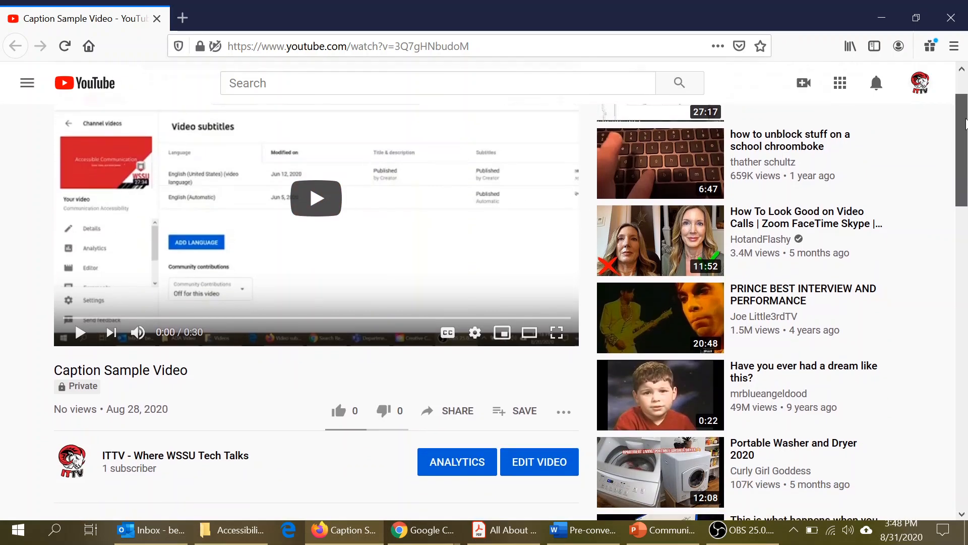
click(555, 464)
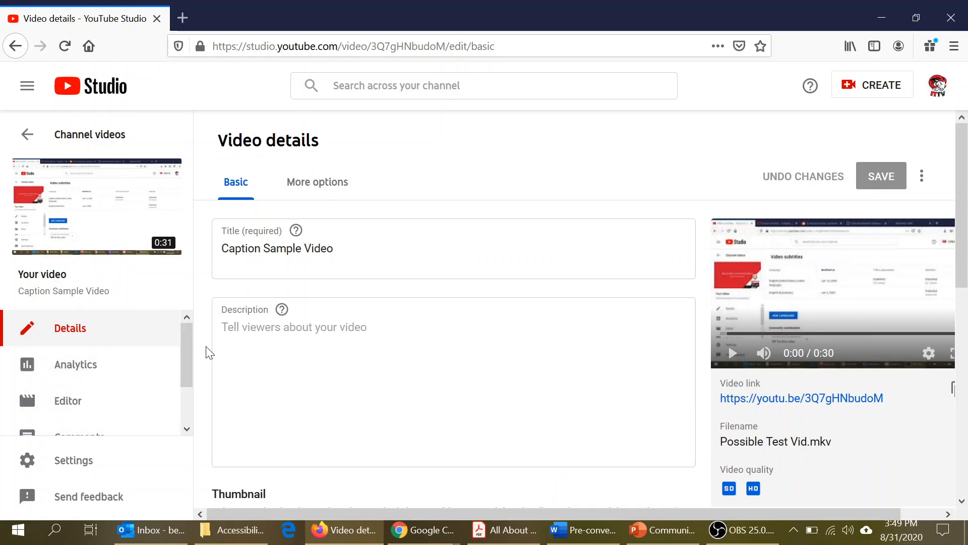
drag(186, 337, 189, 373)
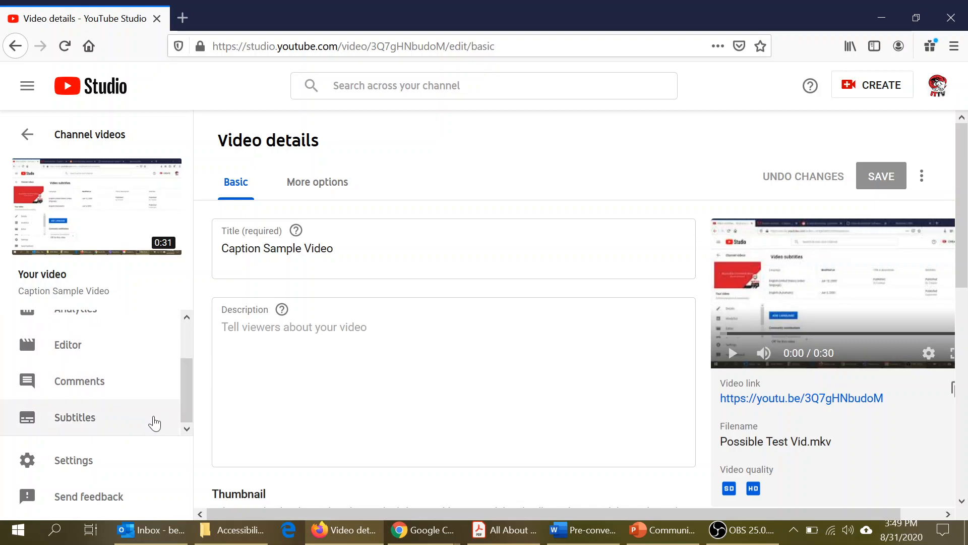
click(103, 429)
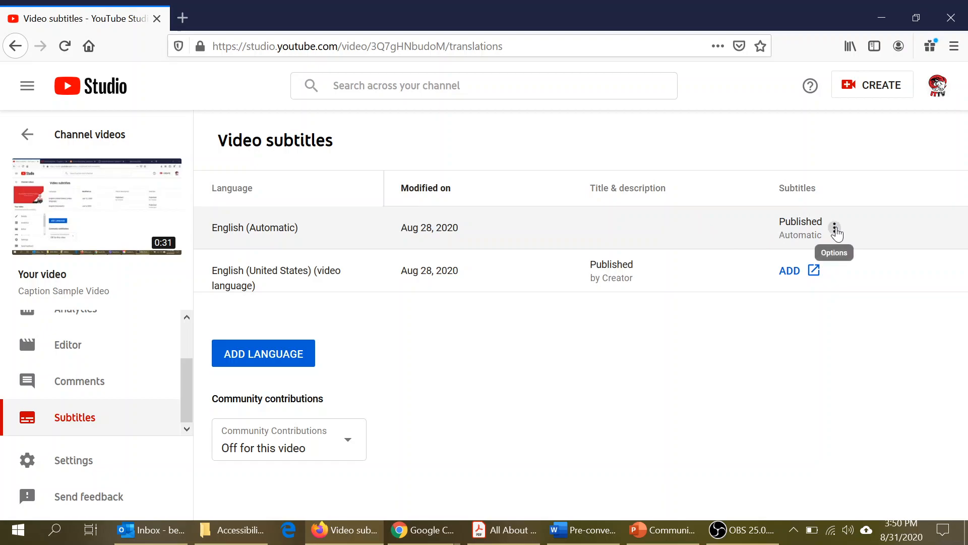
Step: Open the English (Automatic) subtitles in Classic Studio and put them into edit mode
click(835, 230)
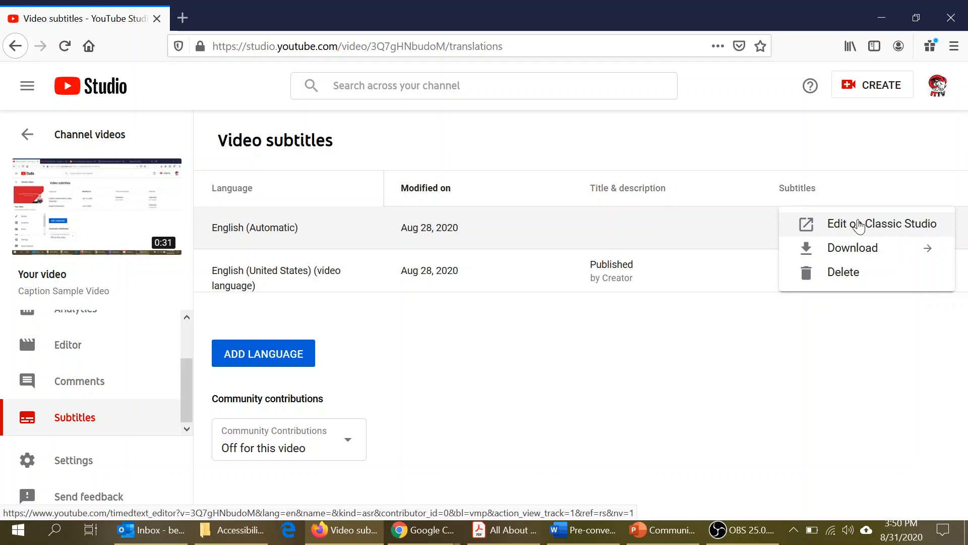
click(859, 227)
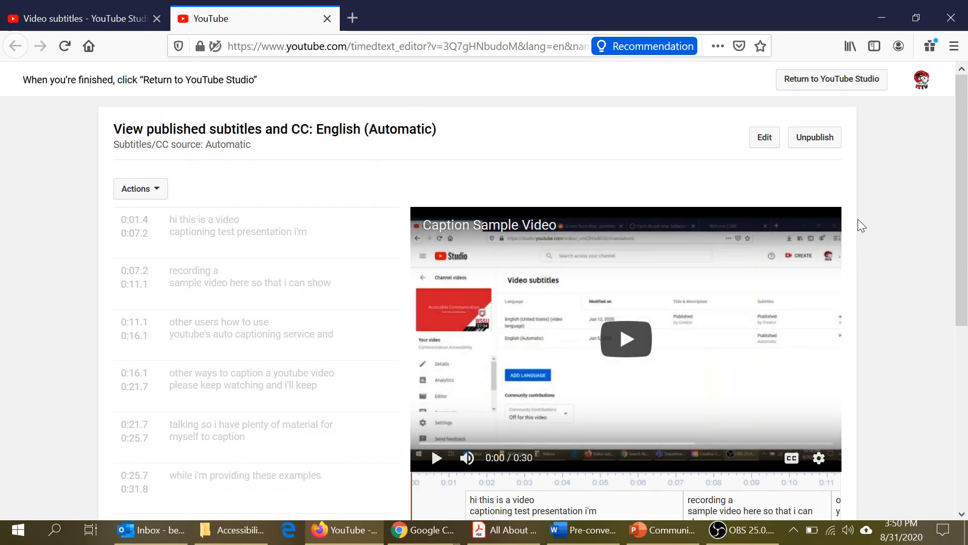
click(771, 142)
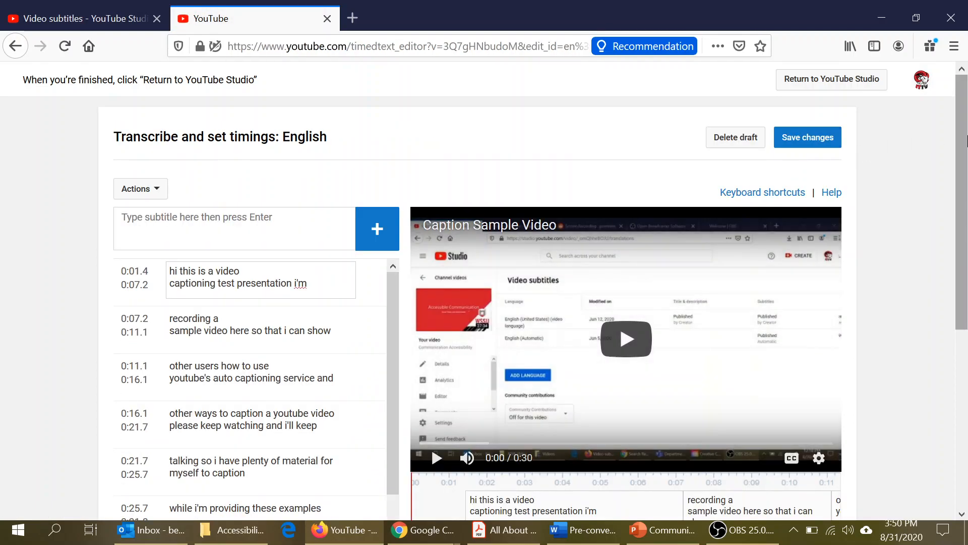
drag(965, 138, 964, 193)
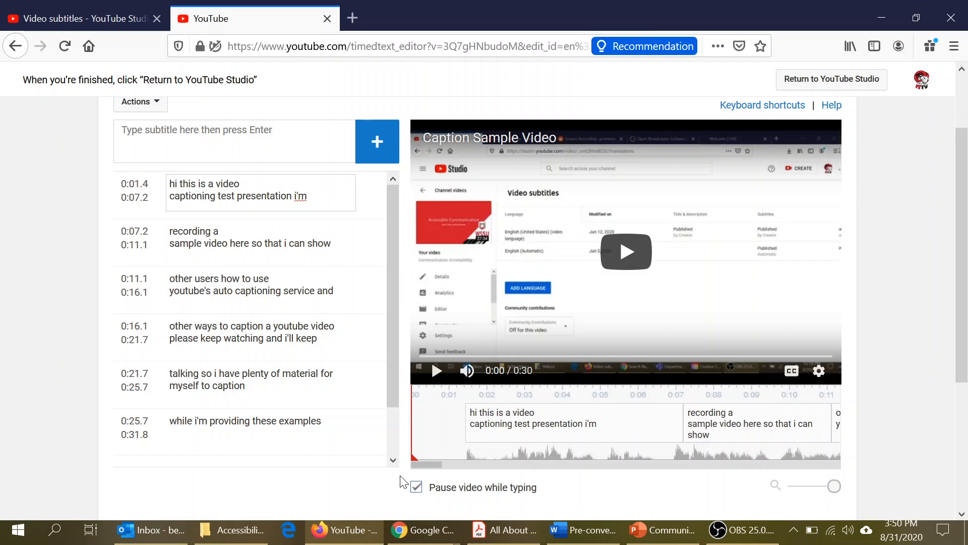
Step: Play the opening seconds of the video to check the first caption against the audio, and pause it
click(438, 373)
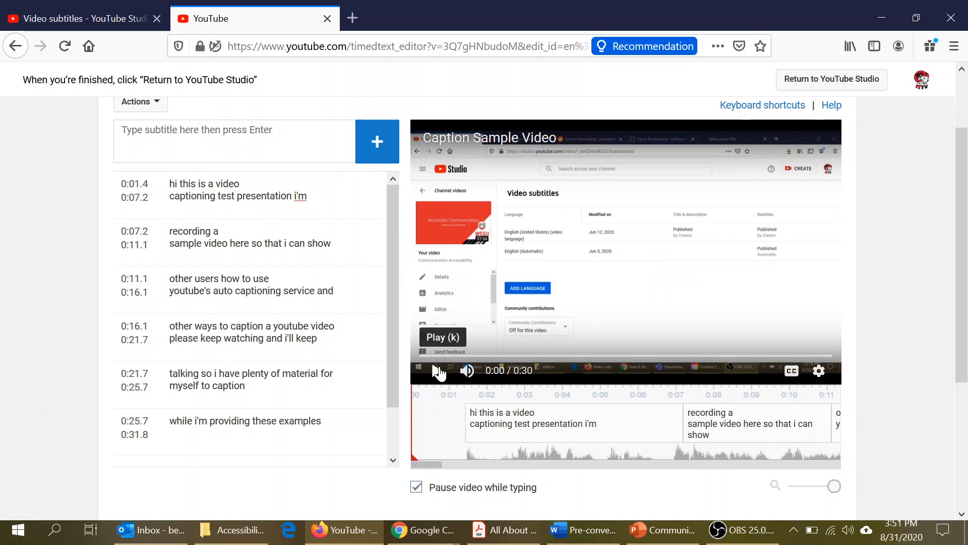
click(443, 374)
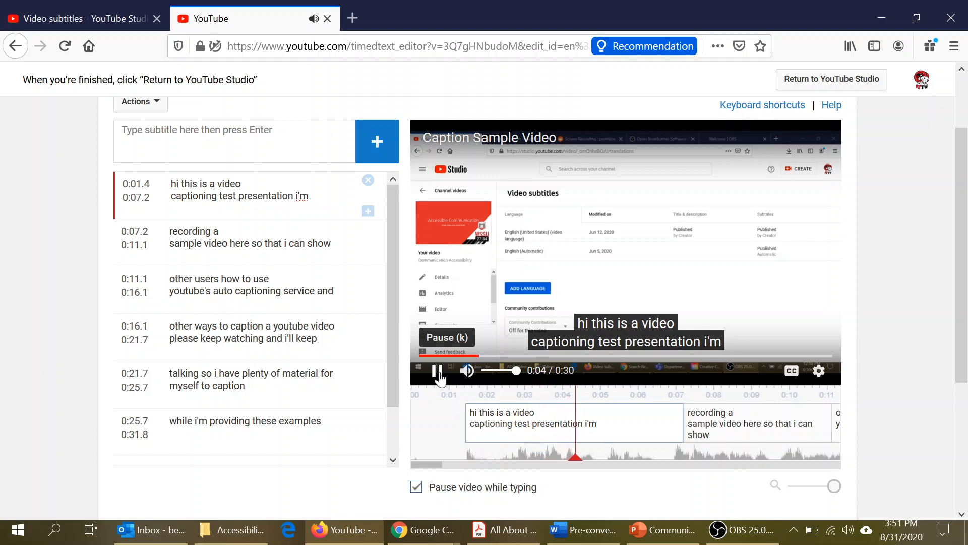
click(438, 372)
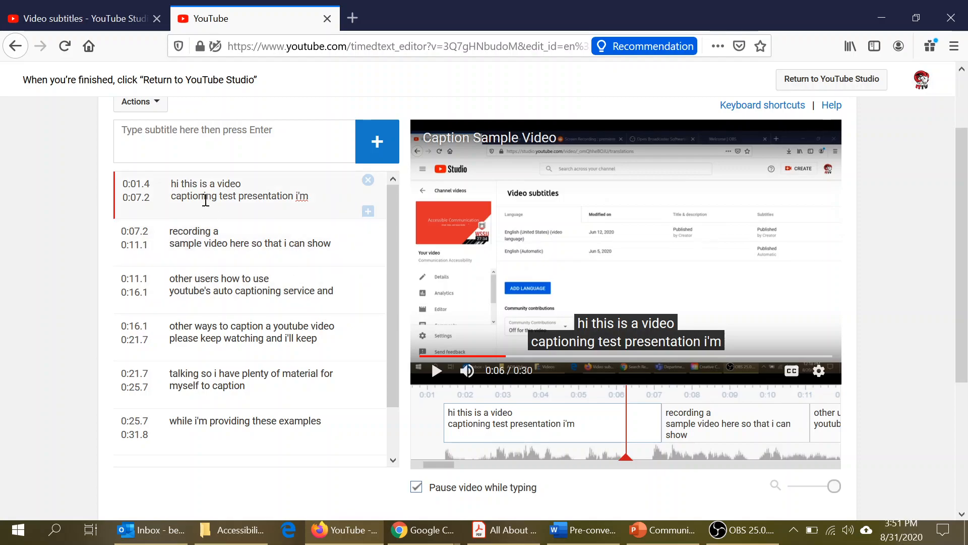
Step: Correct the first caption to read "Hi this is a video captioning test presentation. I'm"
click(176, 184)
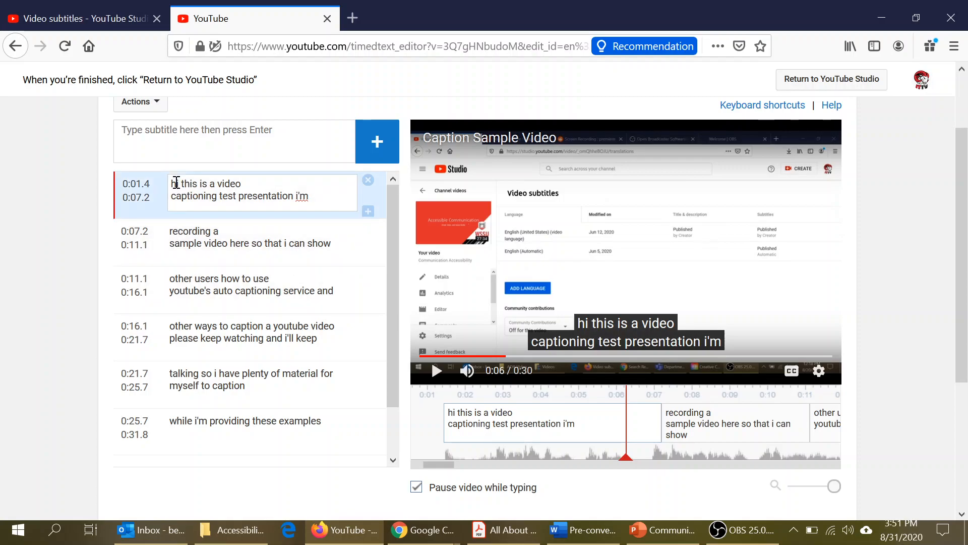
key(BackSpace)
text(H)
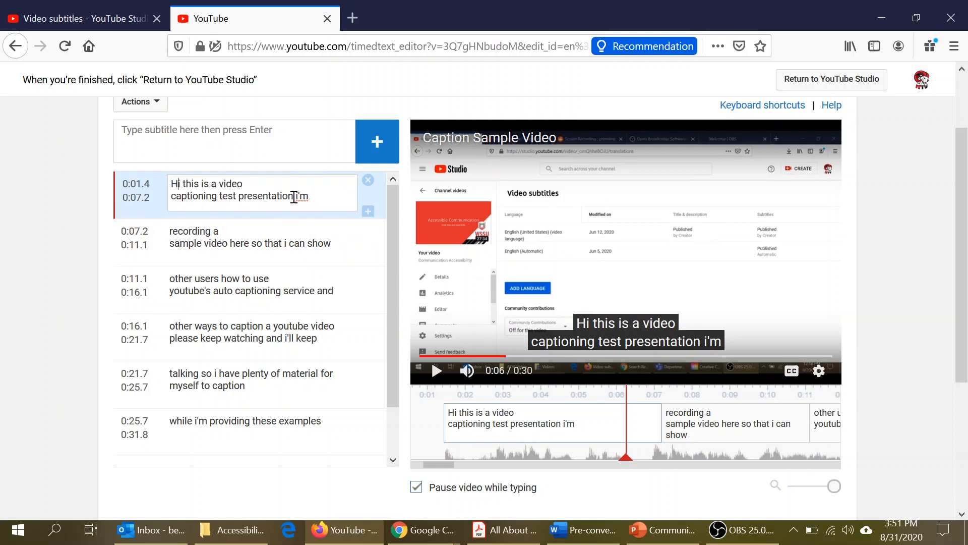
click(295, 196)
text(.)
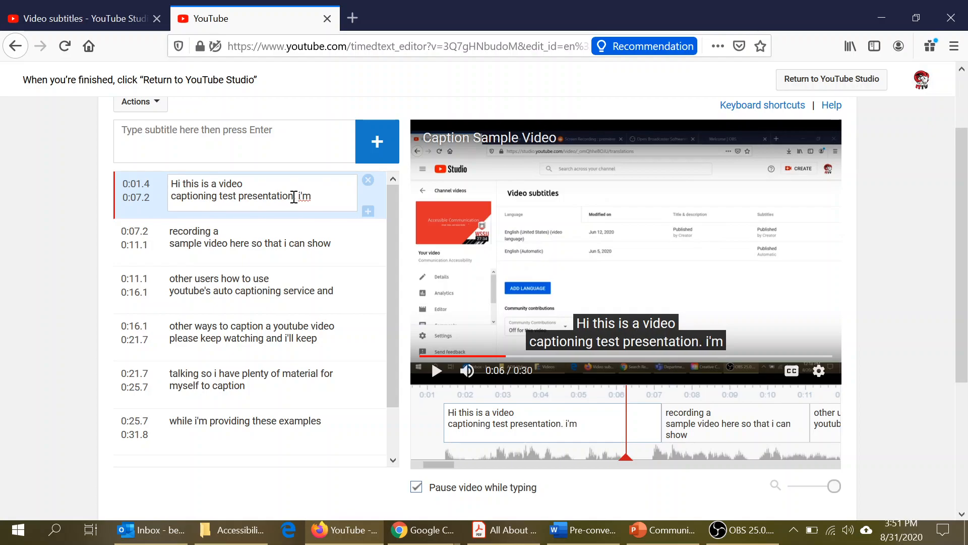
key(Delete)
text(I)
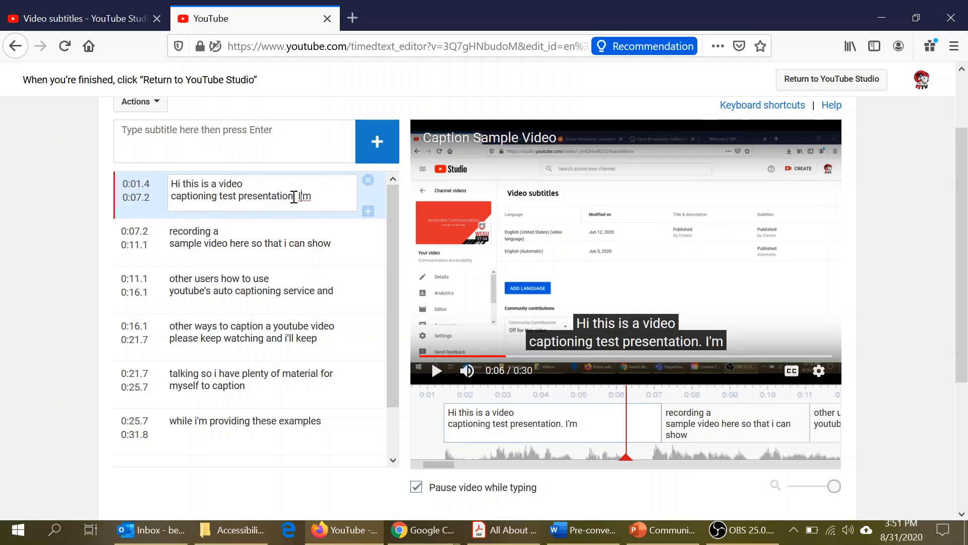
Step: Change "youtube's" to "YouYube's" in the caption starting at 0:11.1
click(303, 242)
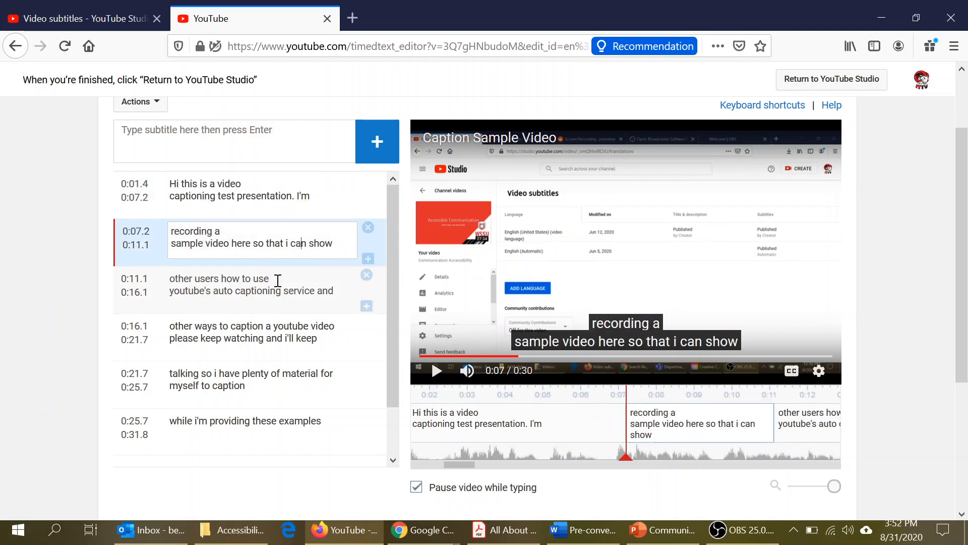
click(278, 280)
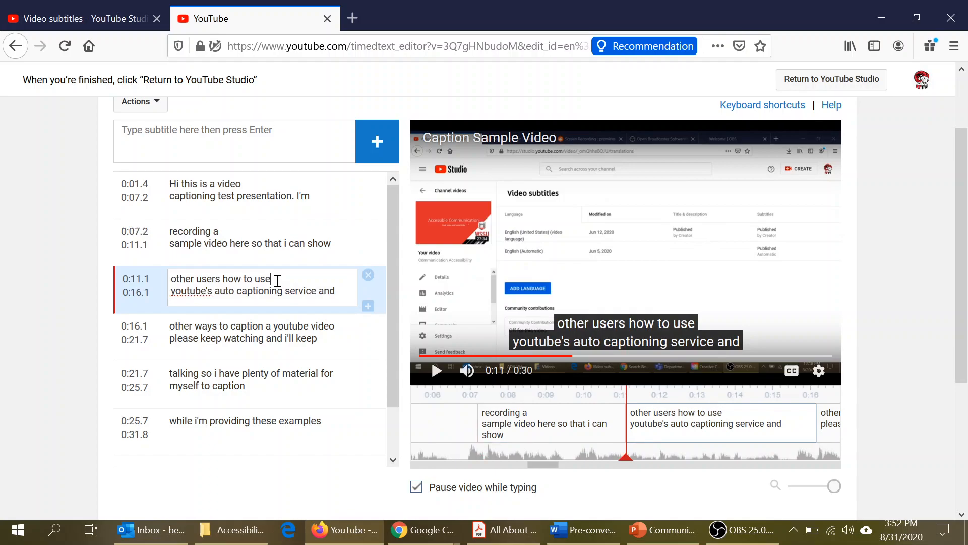
click(176, 291)
key(BackSpace)
text(Y)
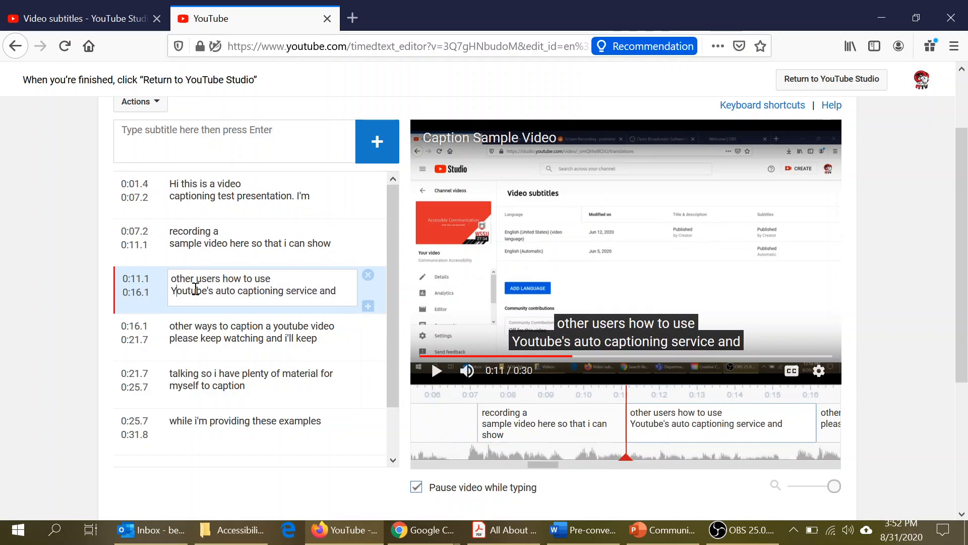
click(191, 293)
key(BackSpace)
text(Y)
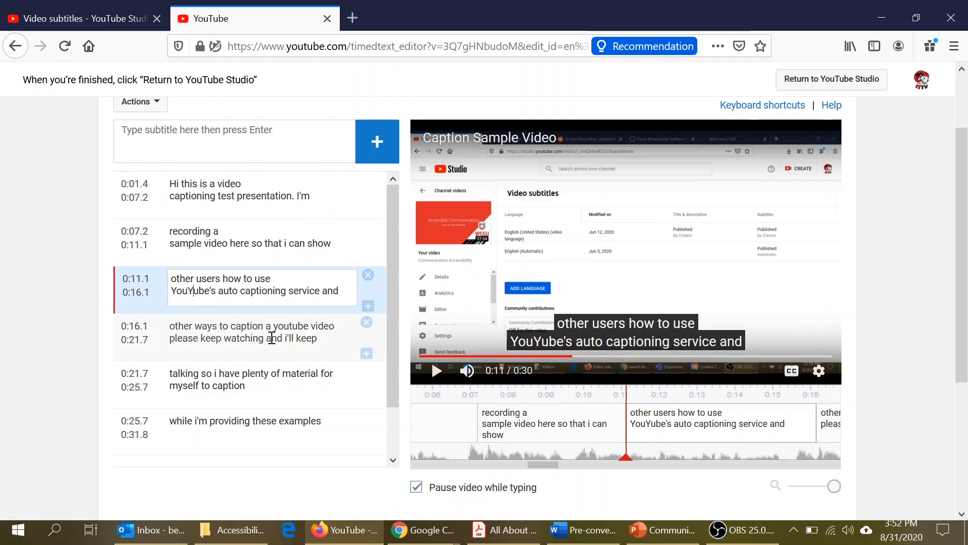
Step: Correct the first line of the caption at 0:16.1 to "other ways to caption a YouTube video."
click(271, 336)
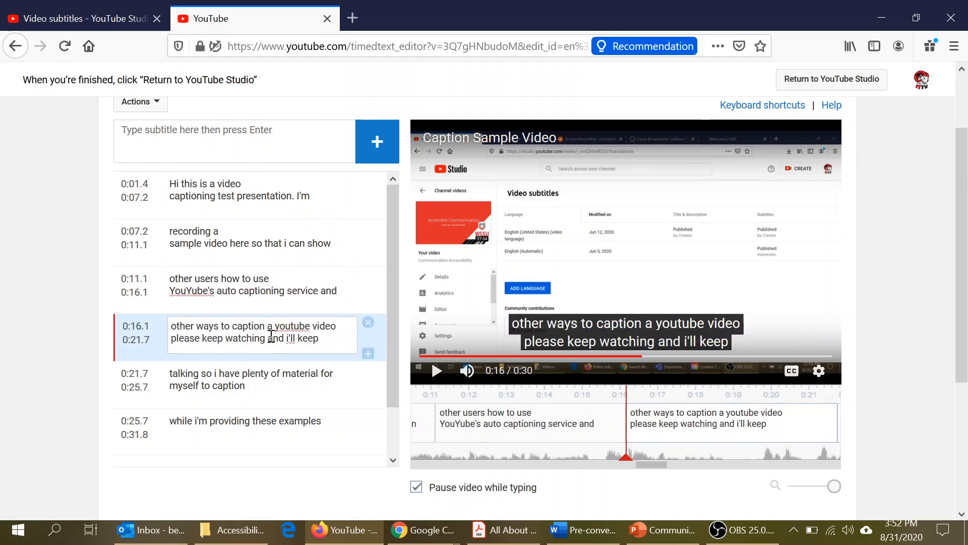
click(281, 327)
key(BackSpace)
text(Y)
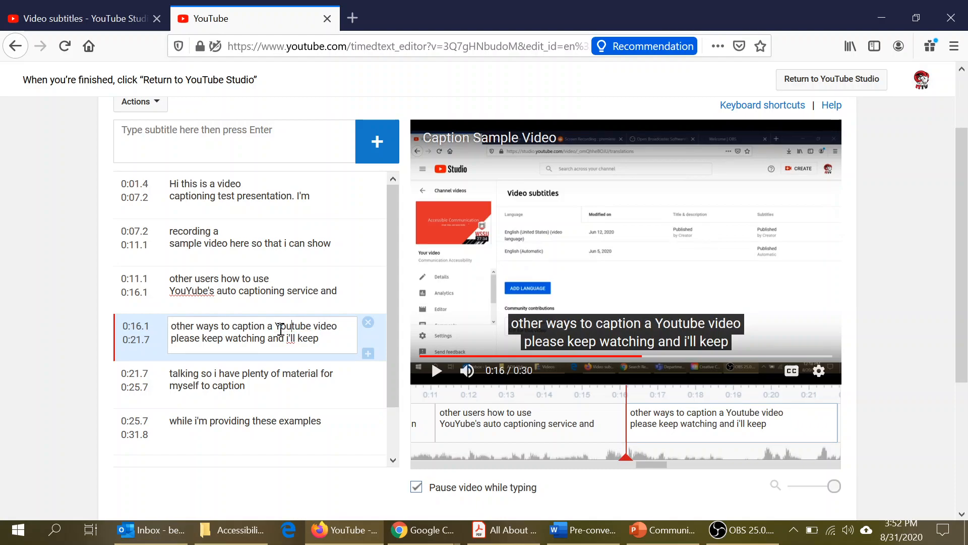
key(Left)
key(BackSpace)
text(T)
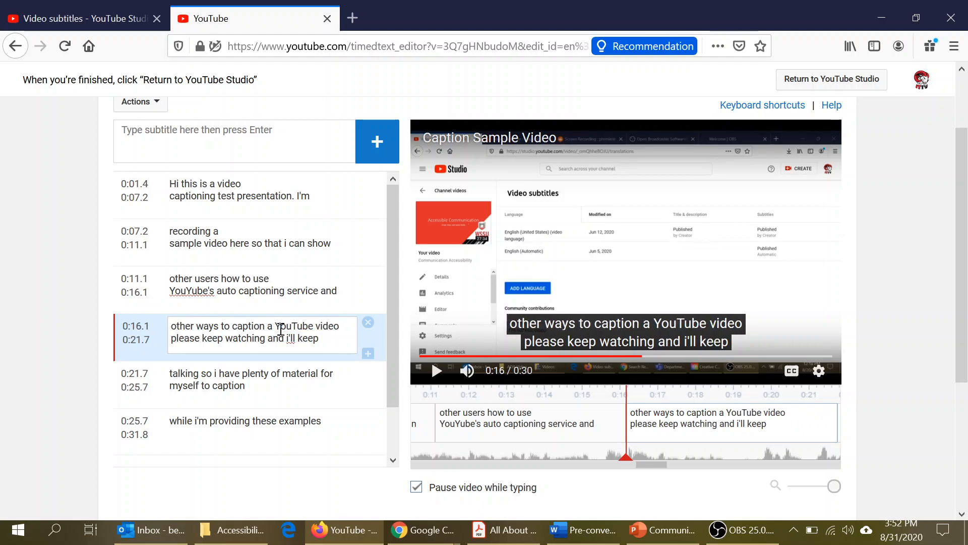
click(348, 326)
text(.)
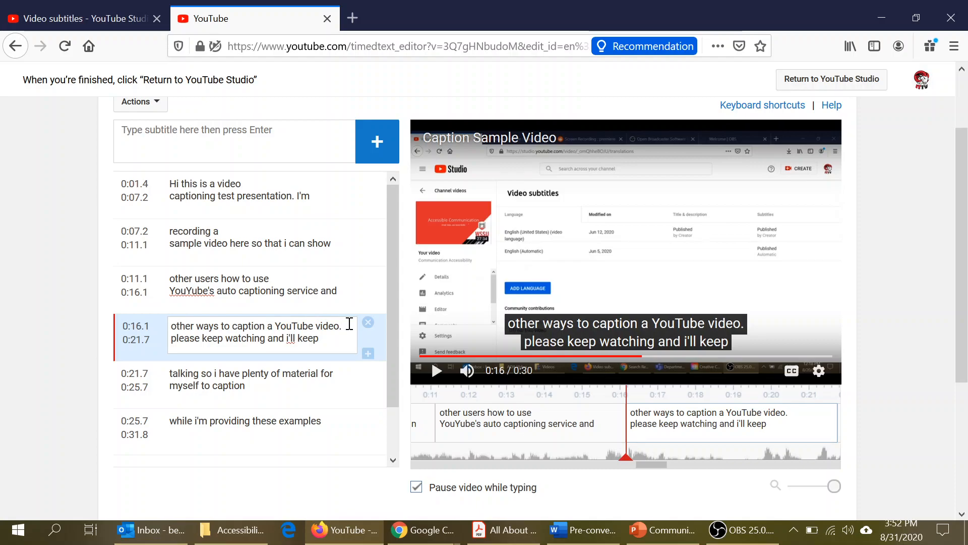
Step: Capitalize the second line of the caption at 0:16.1 to read "Please keep watching and I'll keep"
click(176, 339)
key(BackSpace)
text(P)
click(290, 339)
key(BackSpace)
text(I)
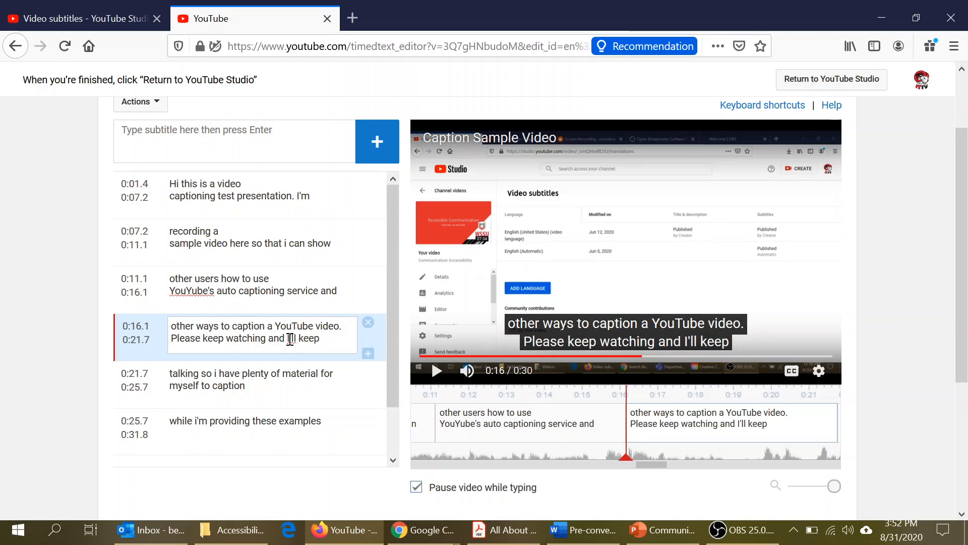
Step: Add a period after "examples" at the end of the last caption
click(298, 376)
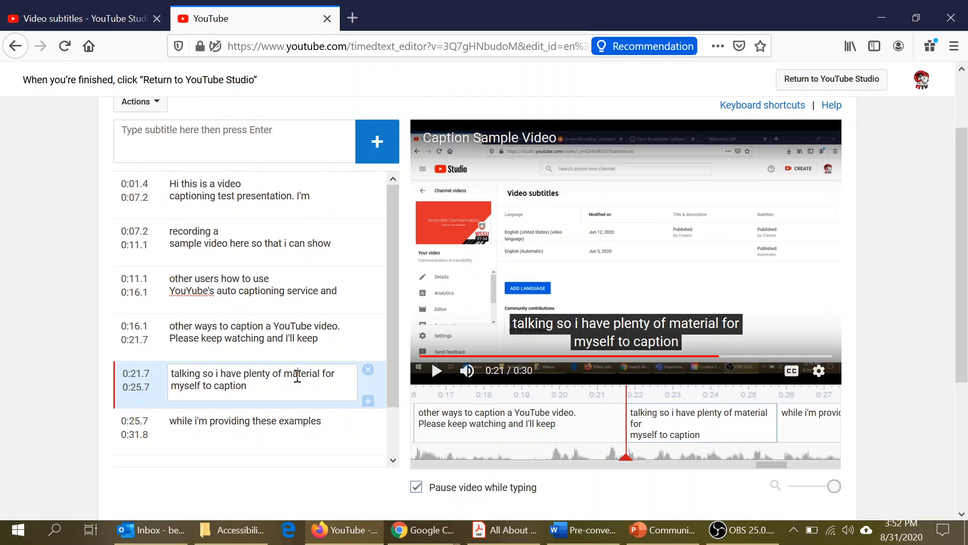
click(320, 424)
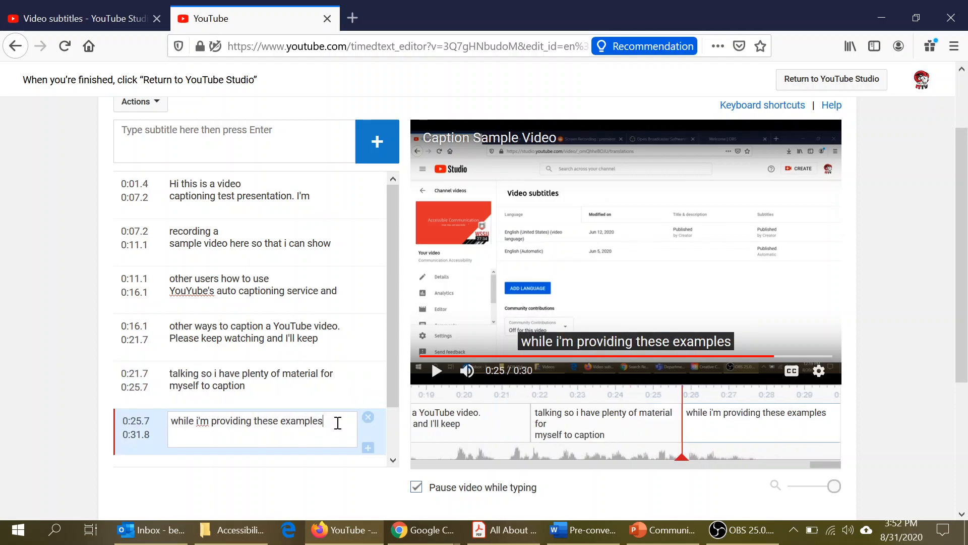
text(.)
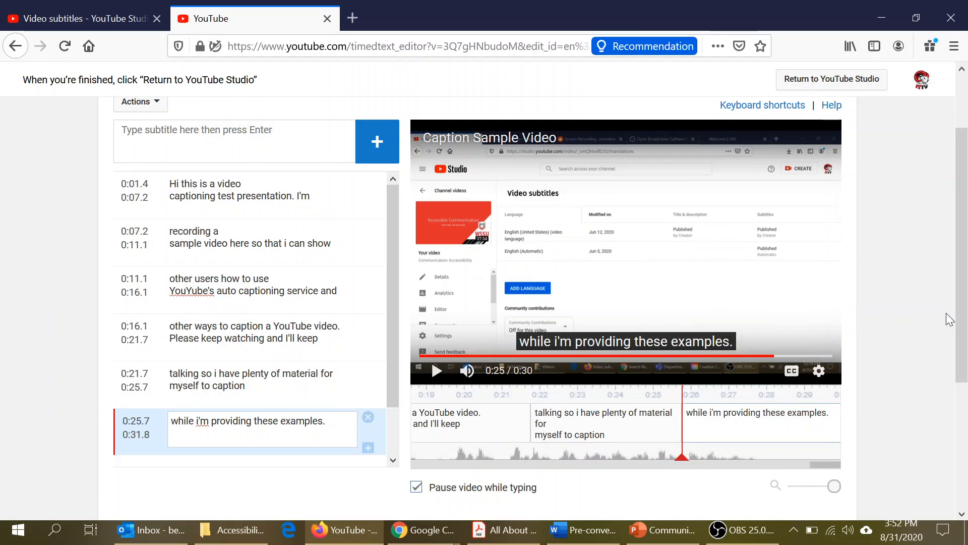
Step: Save the edited captions, and return to the video subtitles page with its list reloaded
scroll(963, 342, up, 1)
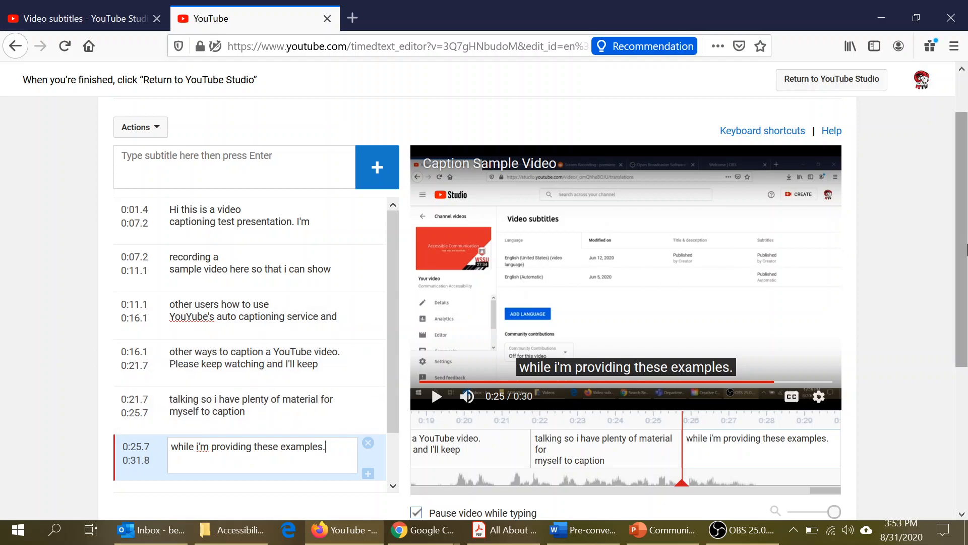
scroll(966, 250, up, 2)
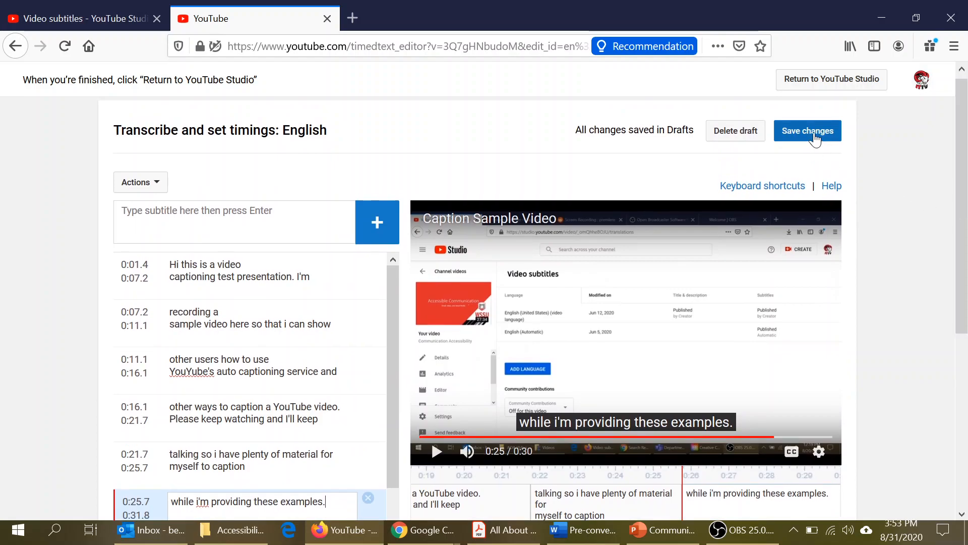
click(815, 133)
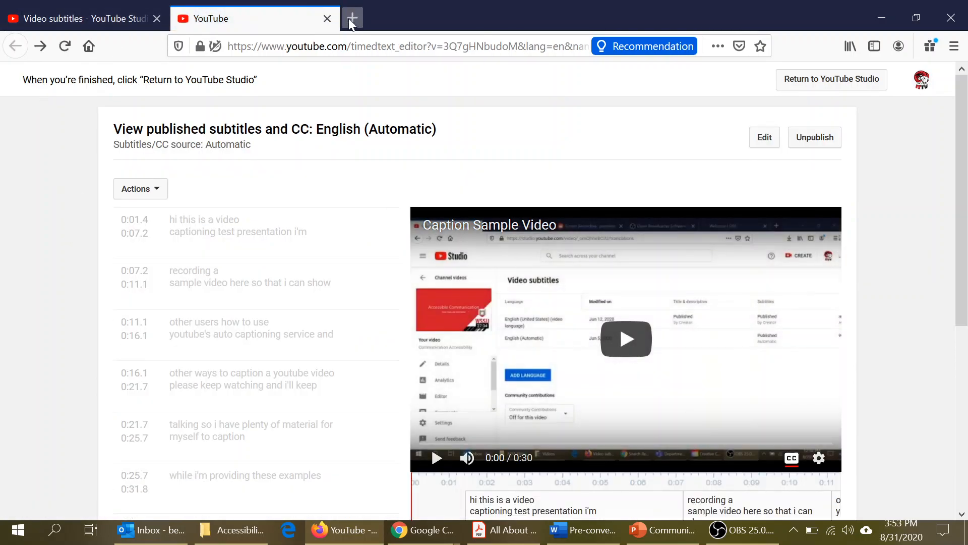
click(328, 19)
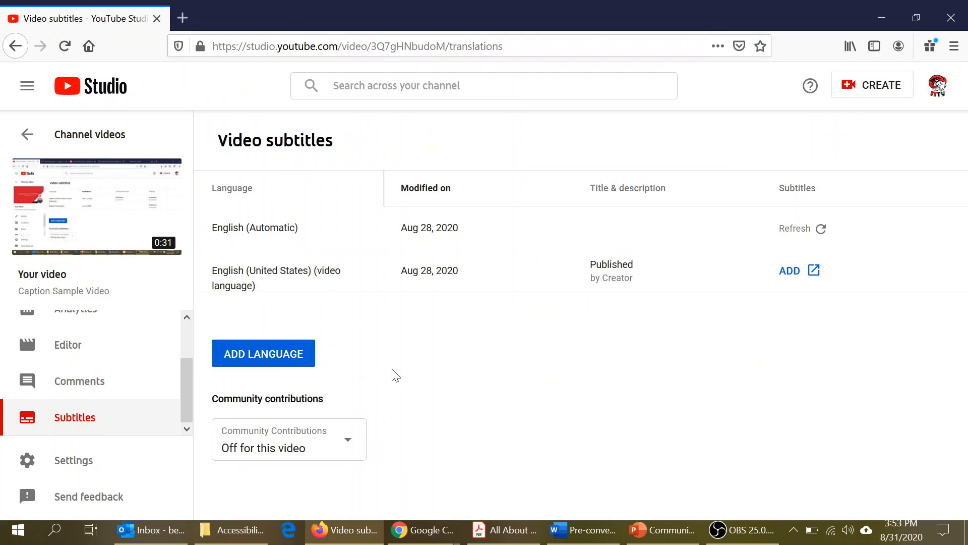
click(69, 51)
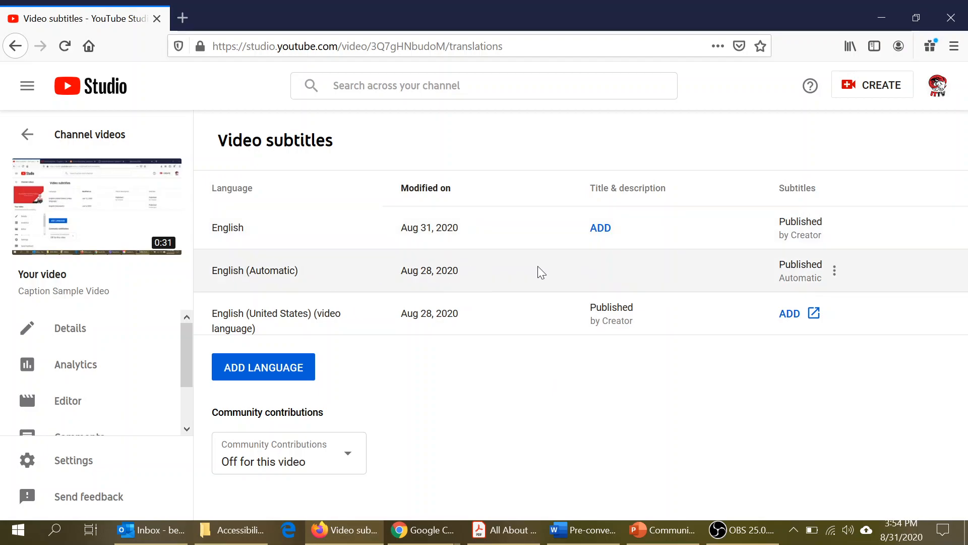
Step: Delete the English (Automatic) subtitles from the video and confirm the deletion
click(835, 270)
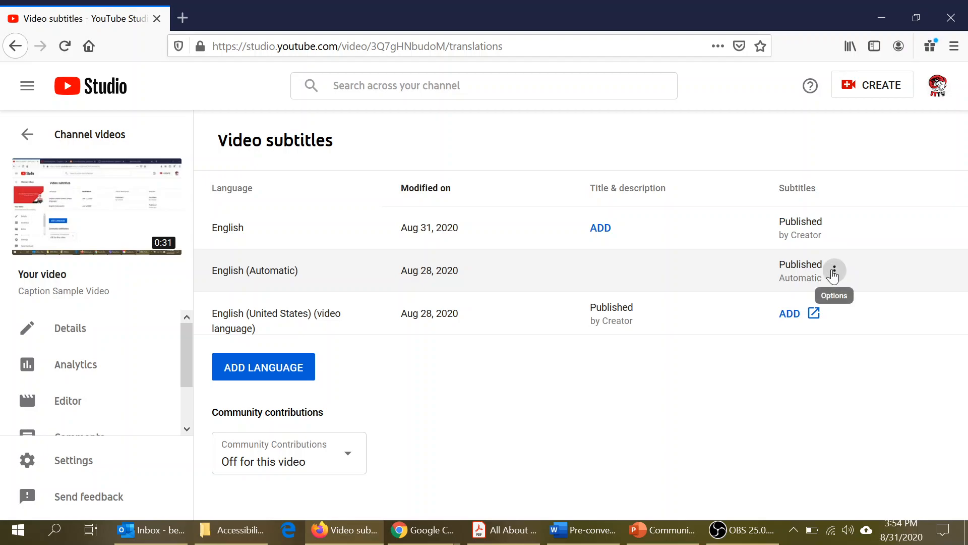
click(867, 316)
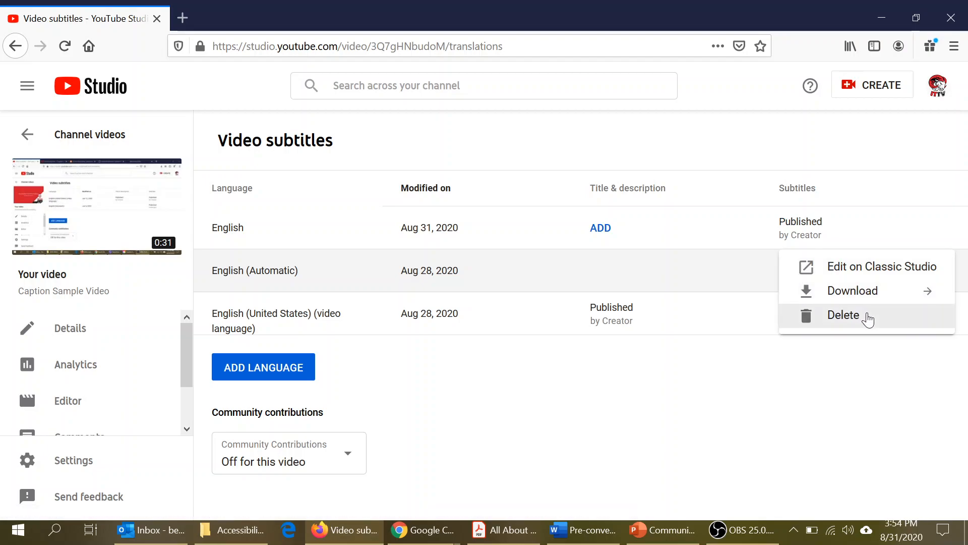
click(622, 335)
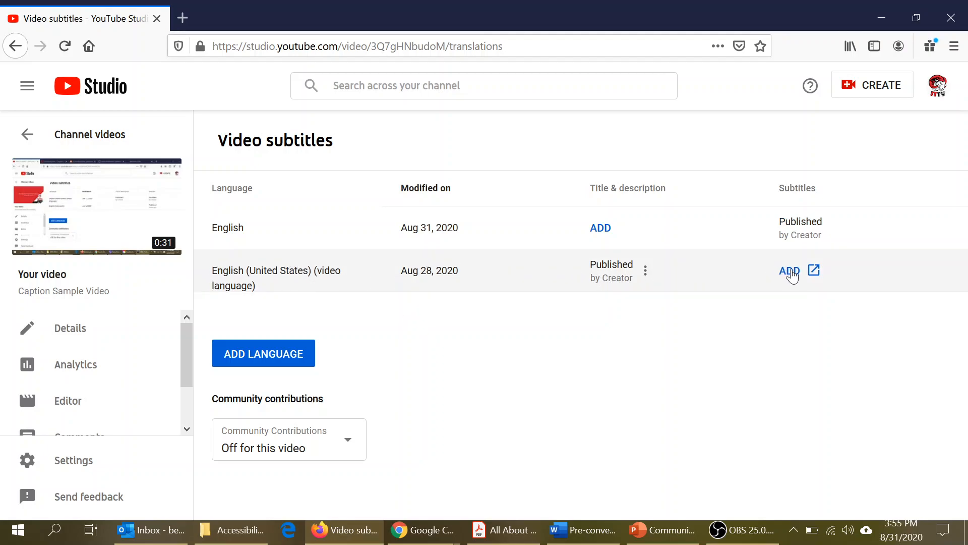
Step: Start adding English (United States) subtitles with the Transcribe and auto-sync method, and try out the video playback
click(807, 278)
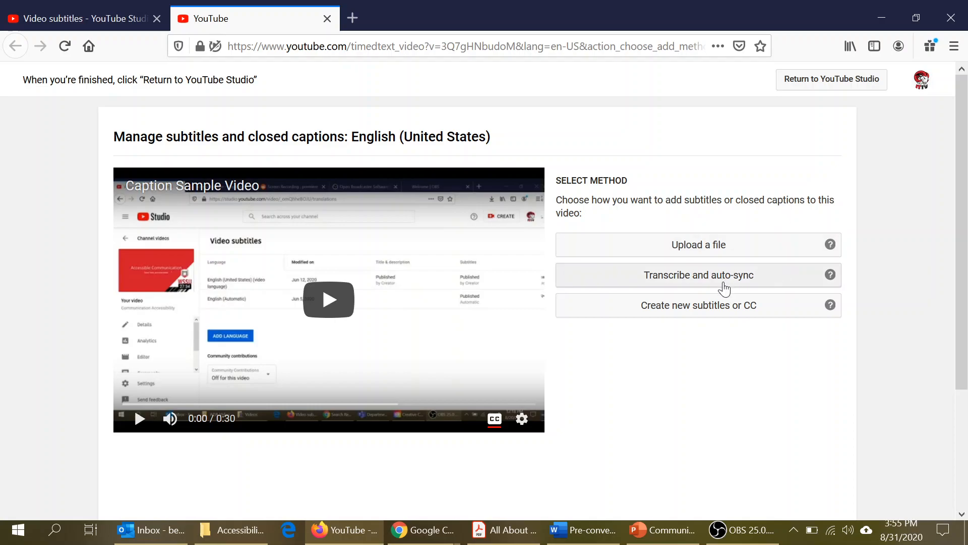
click(677, 277)
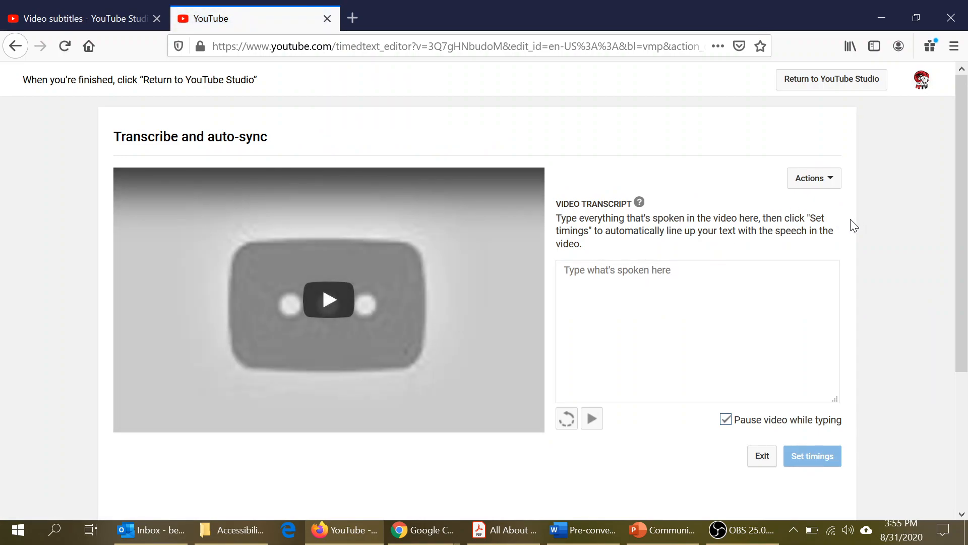
click(592, 418)
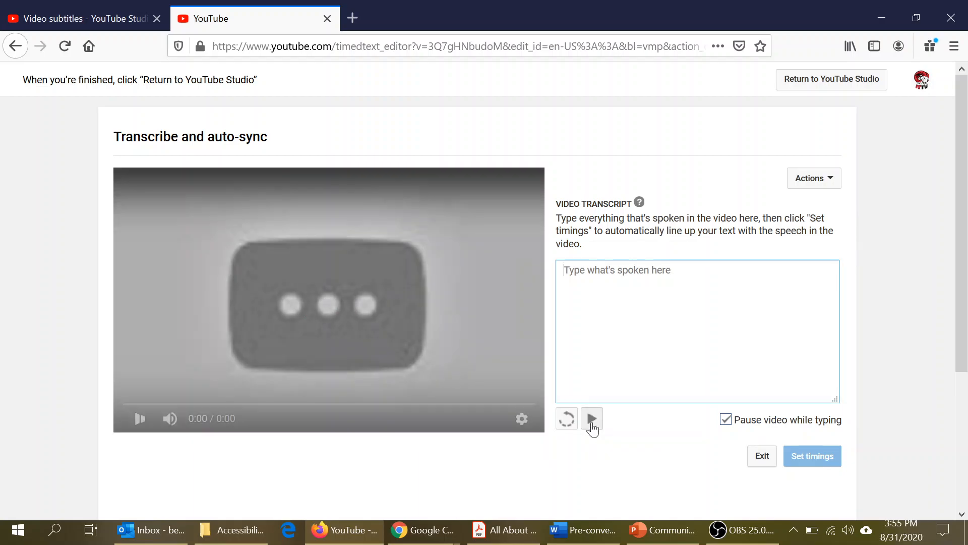
click(596, 424)
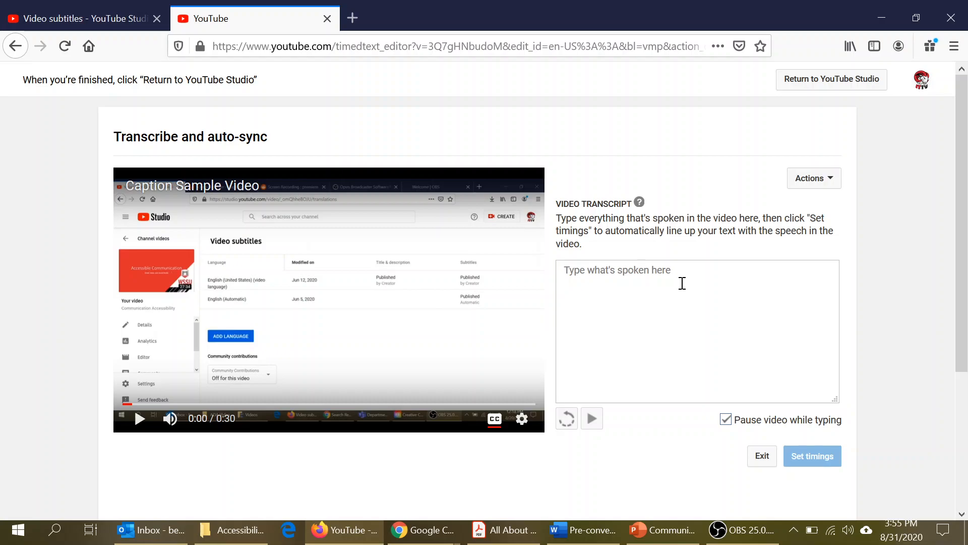
Step: Play the video and start its transcript with "Hi, this is a video captioning test presentation."
click(592, 418)
click(667, 298)
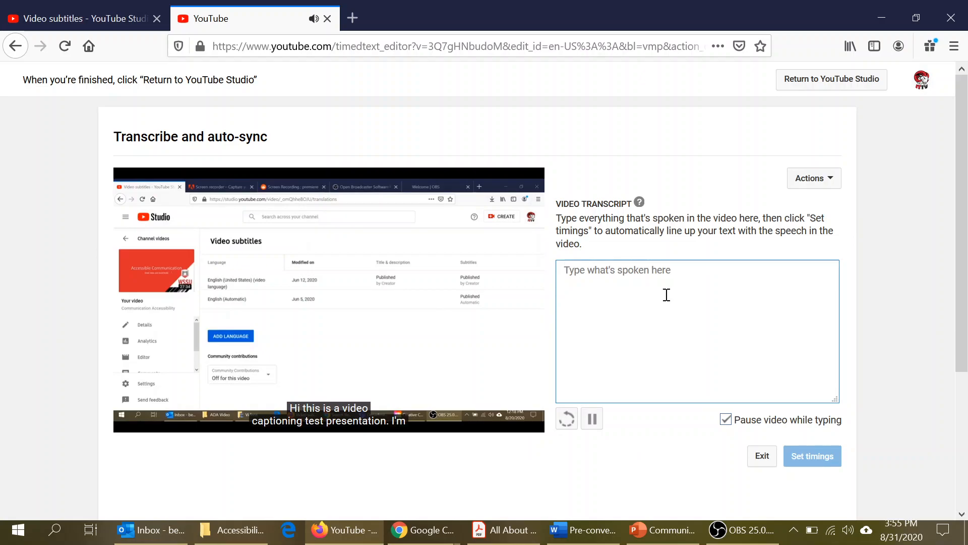
text(H)
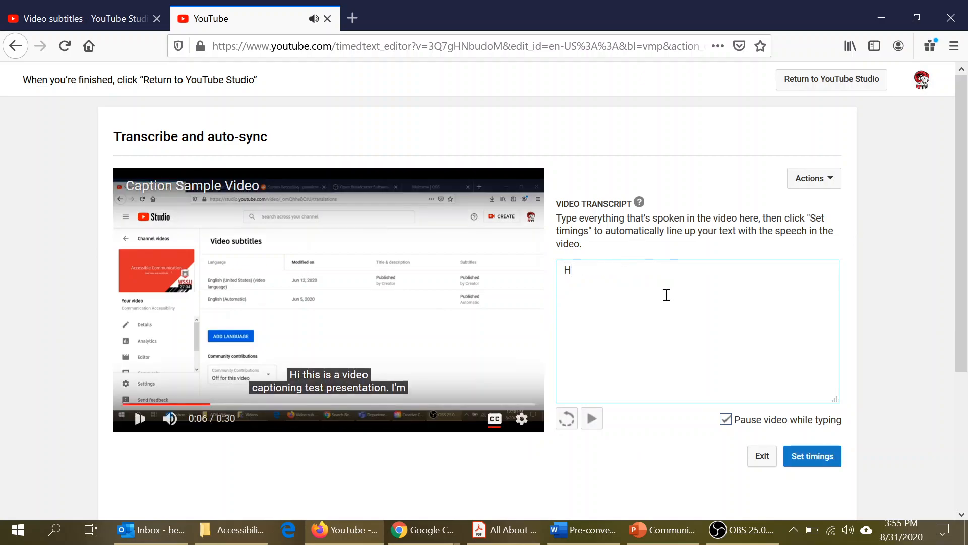
text(i, this is a )
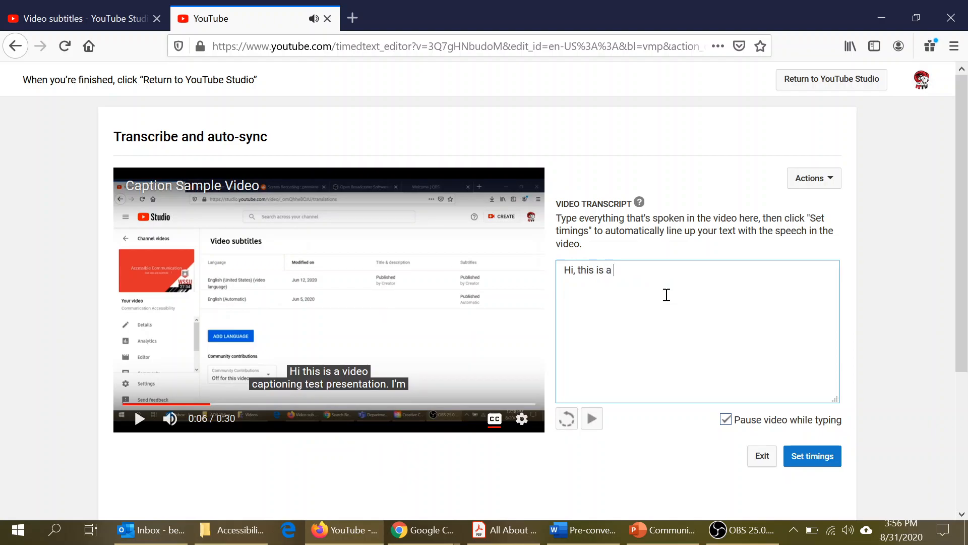
text(video captioning test )
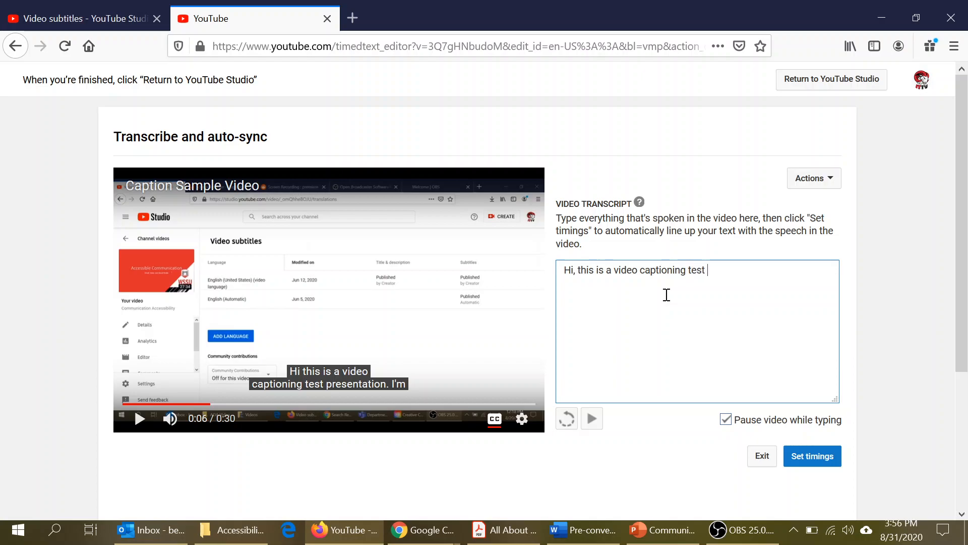
text(presentation)
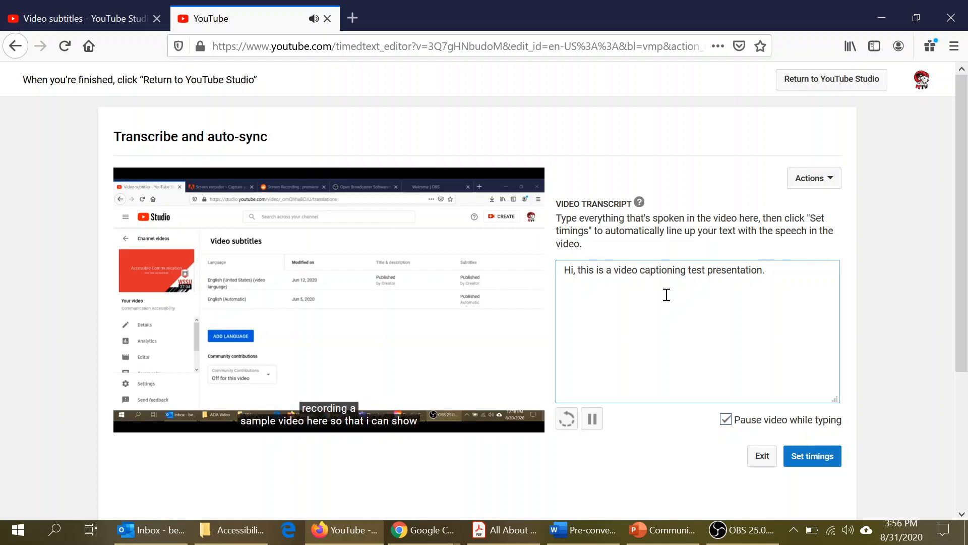
Step: Continue the transcript with "I'm recording a sample video here, so that I can show"
text(. I'm rec)
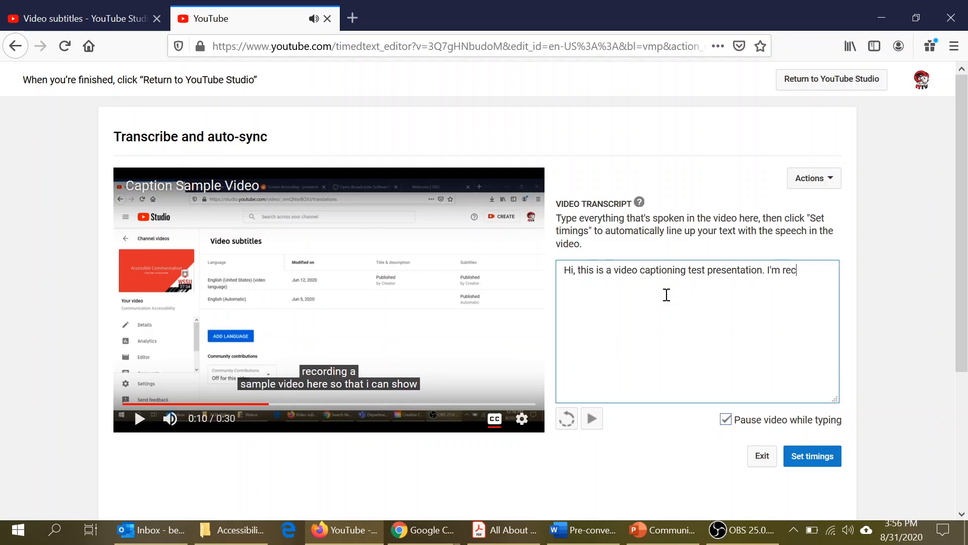
text(ording a sam)
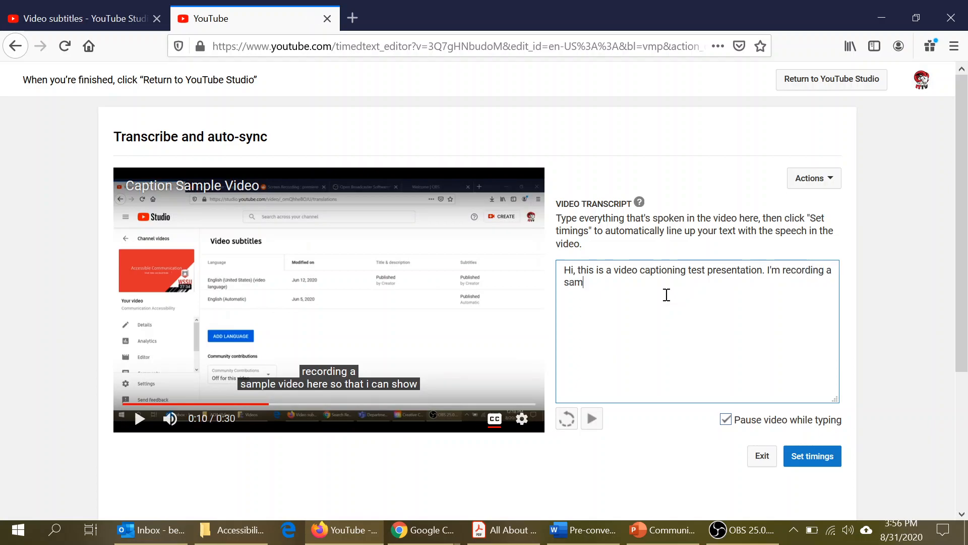
text(ple video here, so that I can shoe)
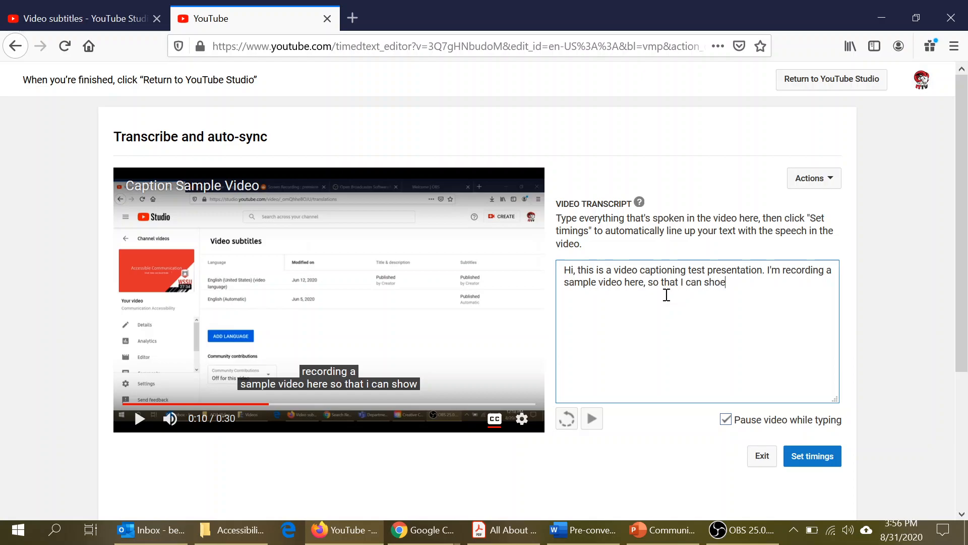
key(BackSpace)
text(w)
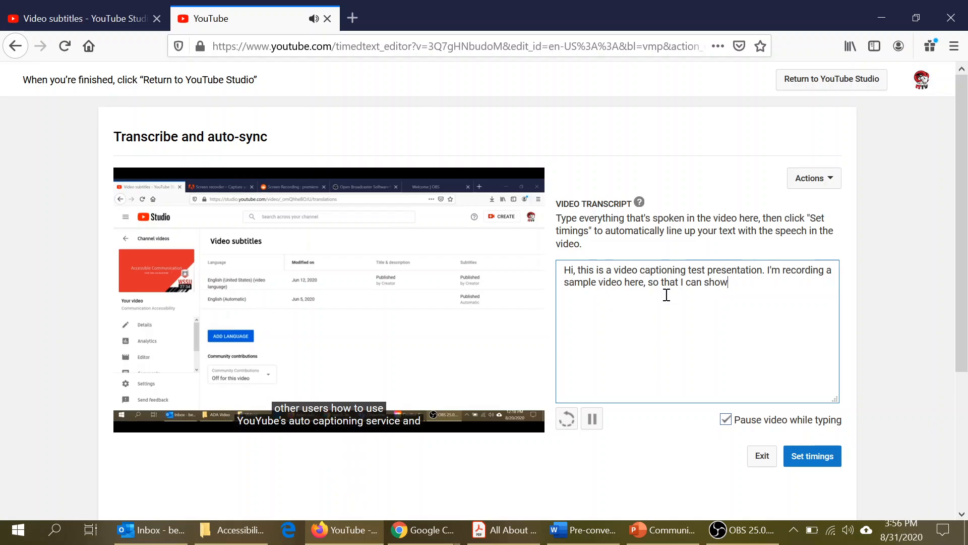
Step: Continue the transcript with "other users how to use YouTube's auto captioning service and other ways to caption a YouTube video."
text( other users how to use YouTube's auto captio)
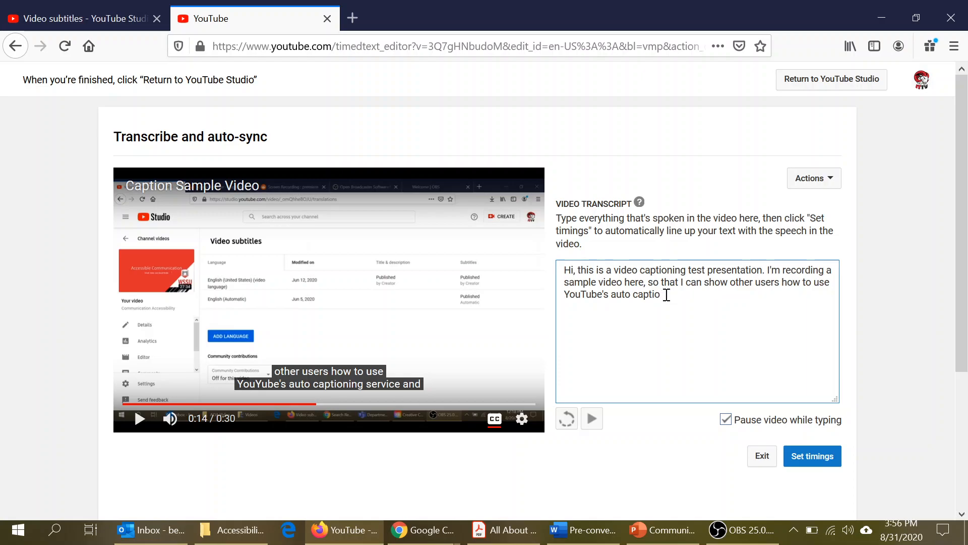
text(ning)
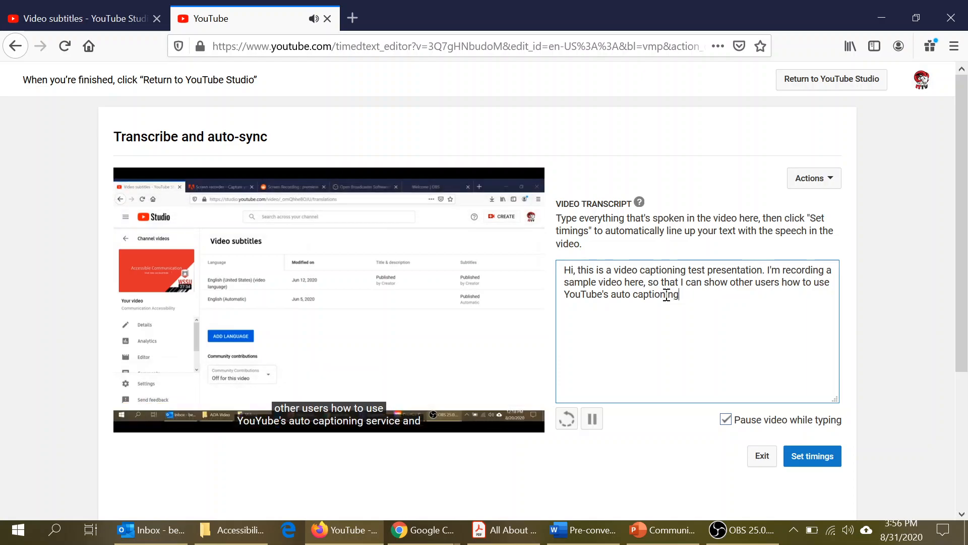
text( service)
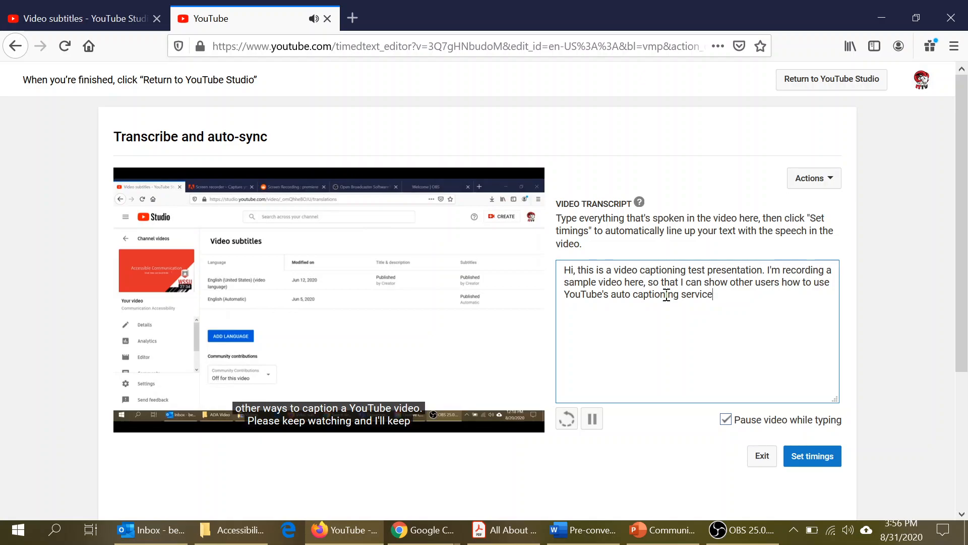
text(an)
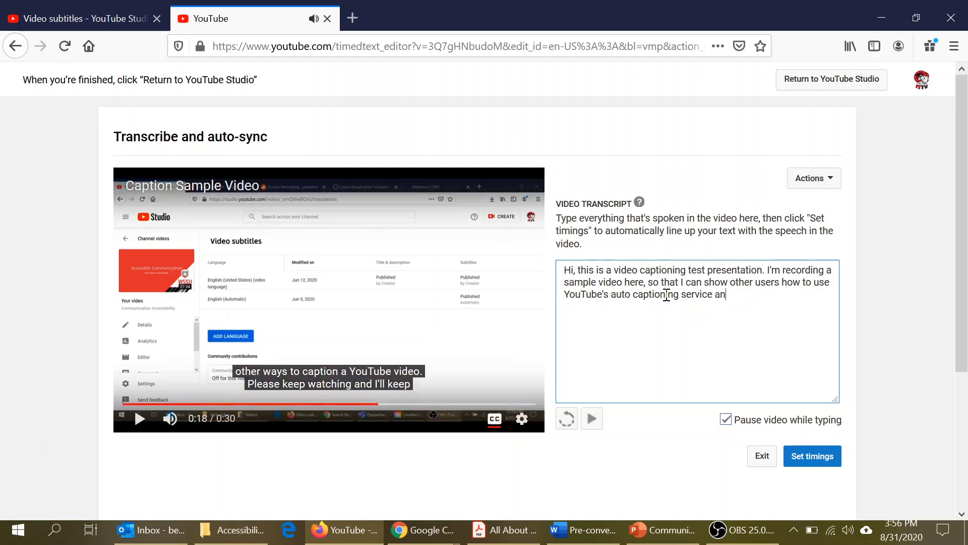
text(d other ways to caption a Y)
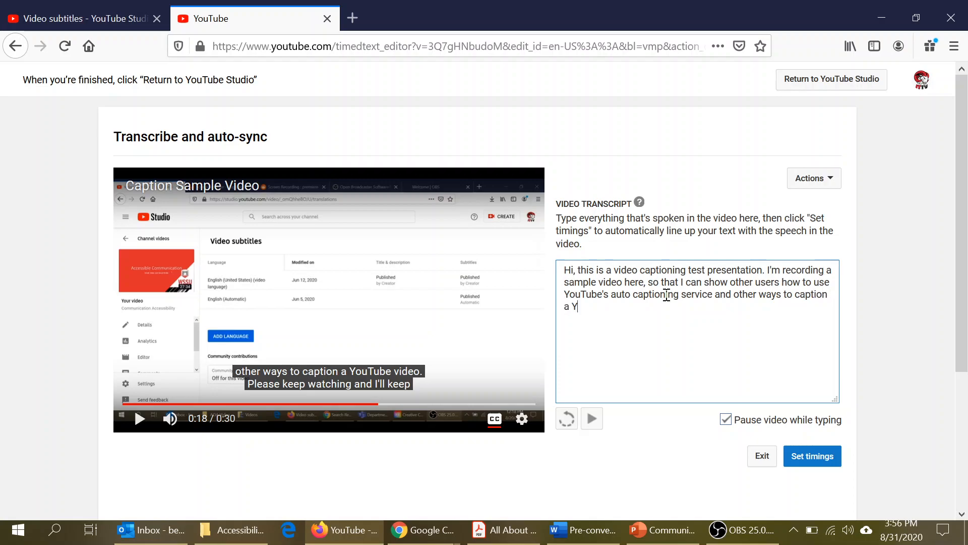
text(ouTube video.)
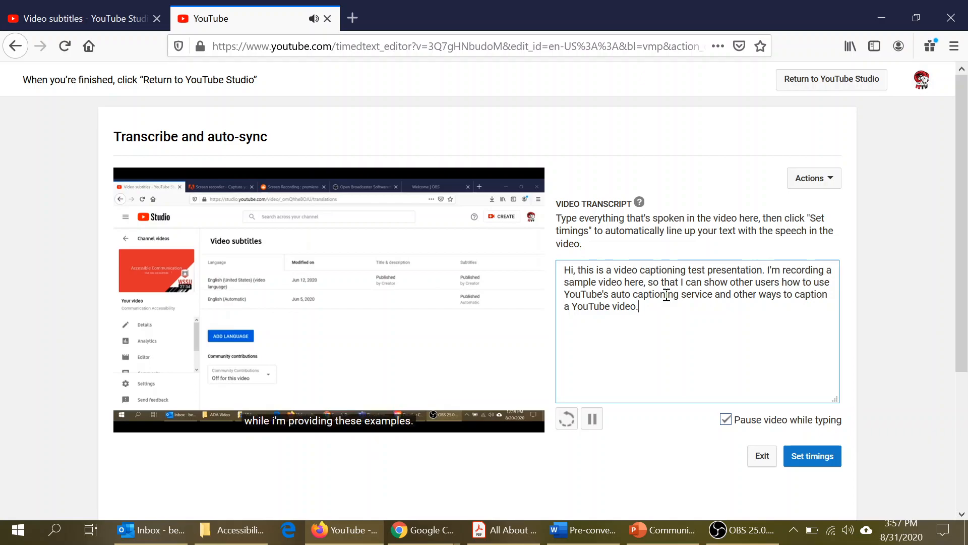
Step: Begin the transcript's next sentence with "Please keep watching, and I'll keep talking,"
text(Ple)
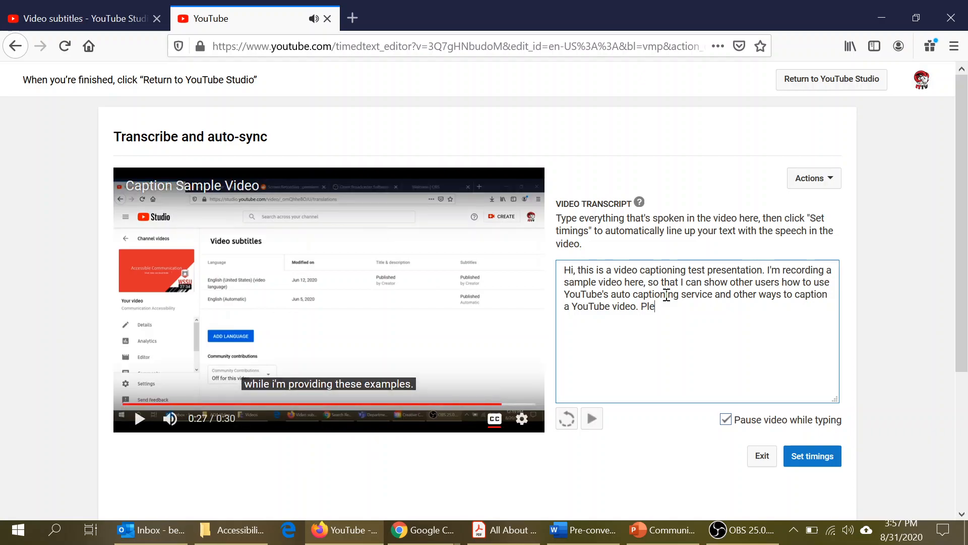
text(ase keep watching, and )
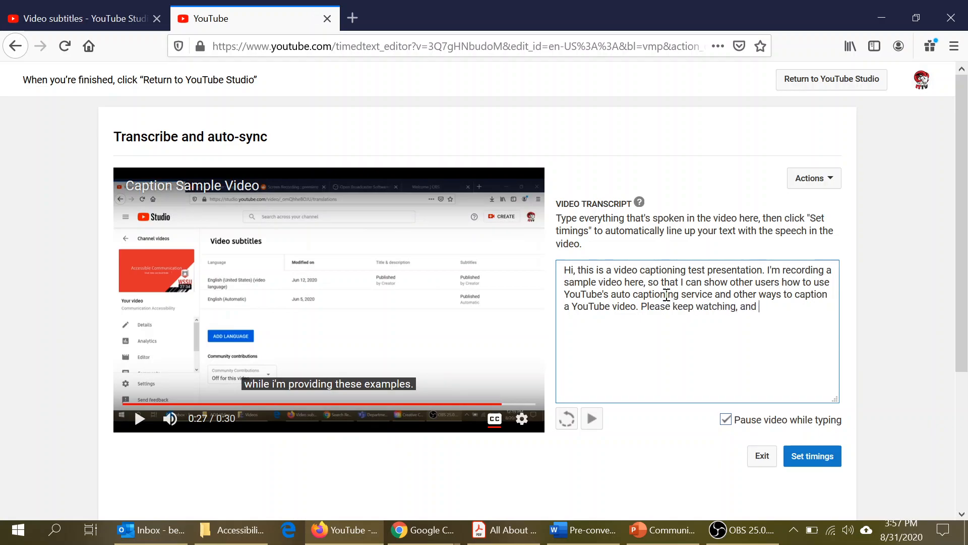
text(I'll keep talking, so Ihave pl)
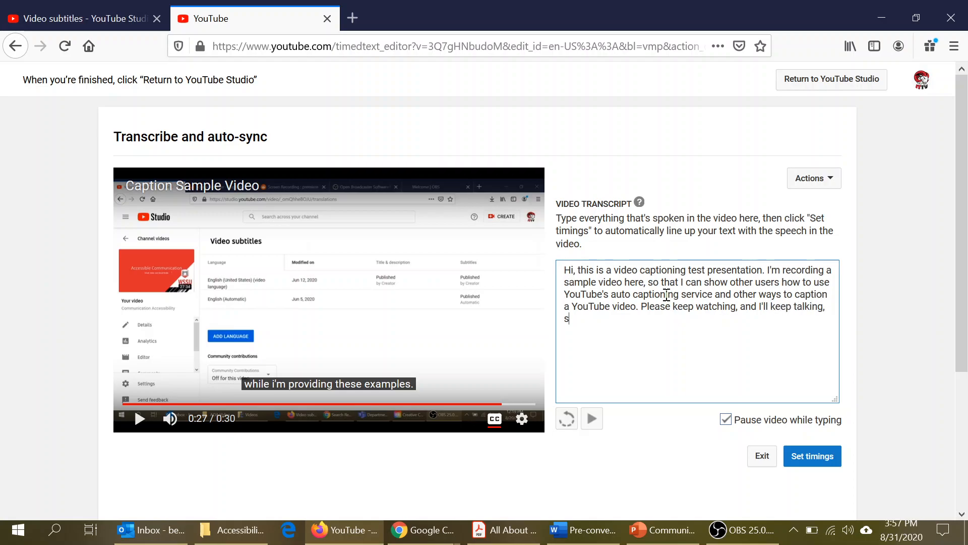
Step: Finish the transcript with "so I have pleanty of material to caption, while I'm providing these examples."
text(an)
key(BackSpace)
key(BackSpace)
key(BackSpace)
key(BackSpace)
key(BackSpace)
key(BackSpace)
key(BackSpace)
key(BackSpace)
key(BackSpace)
text(have pleanty of material t)
text(caption, while I'm providing these examples.)
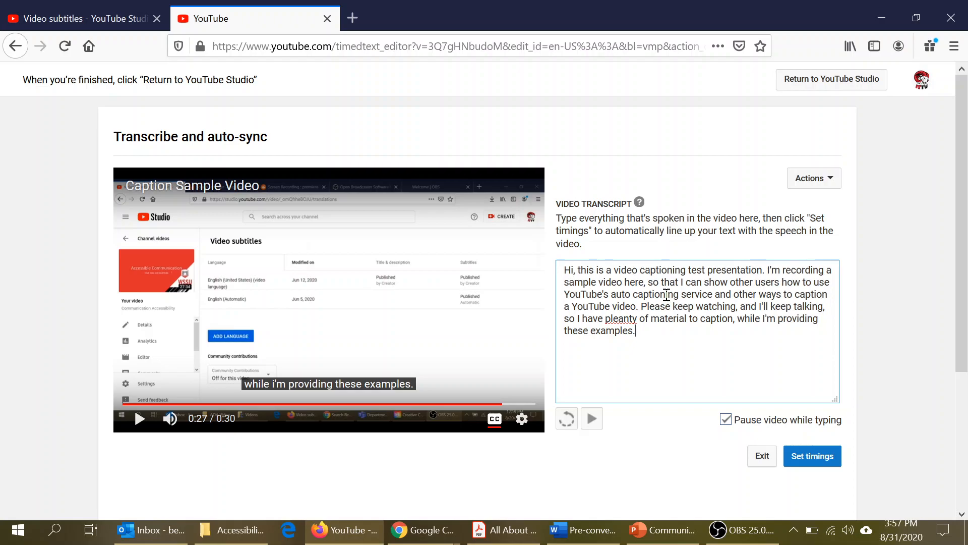
Step: Correct "pleanty" to "plenty" and remove the comma after "watching" in the transcript
click(625, 319)
key(BackSpace)
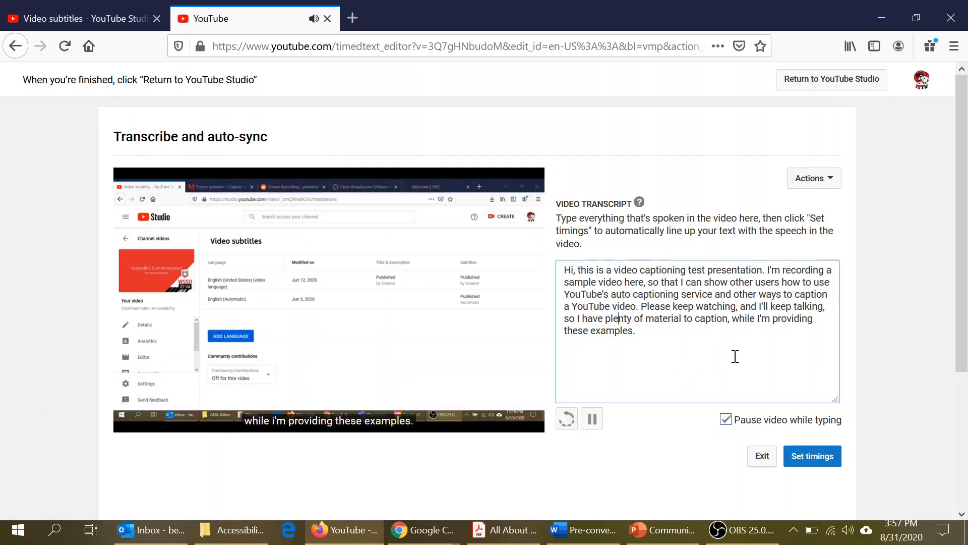
click(740, 308)
key(BackSpace)
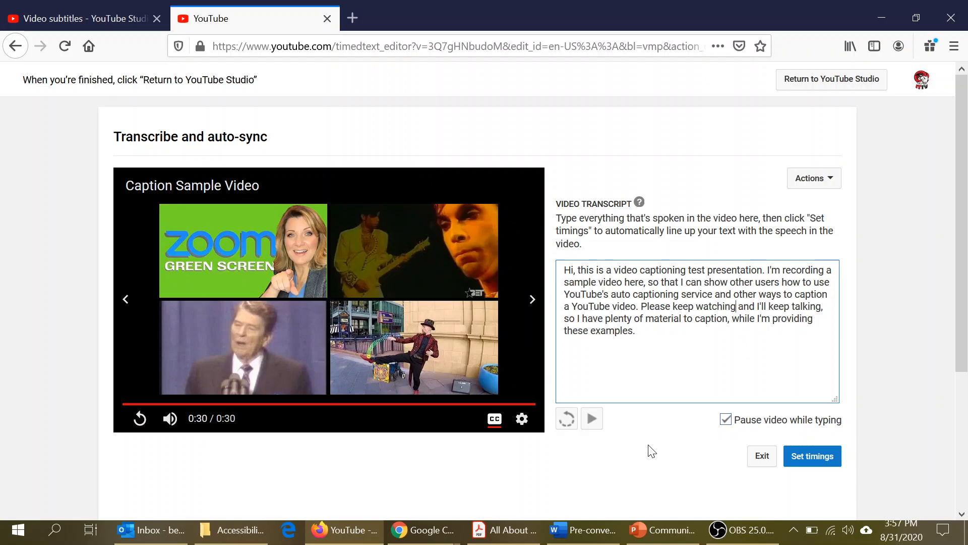
Step: Set the transcript's timings automatically and open the resulting English (United States) draft
click(817, 460)
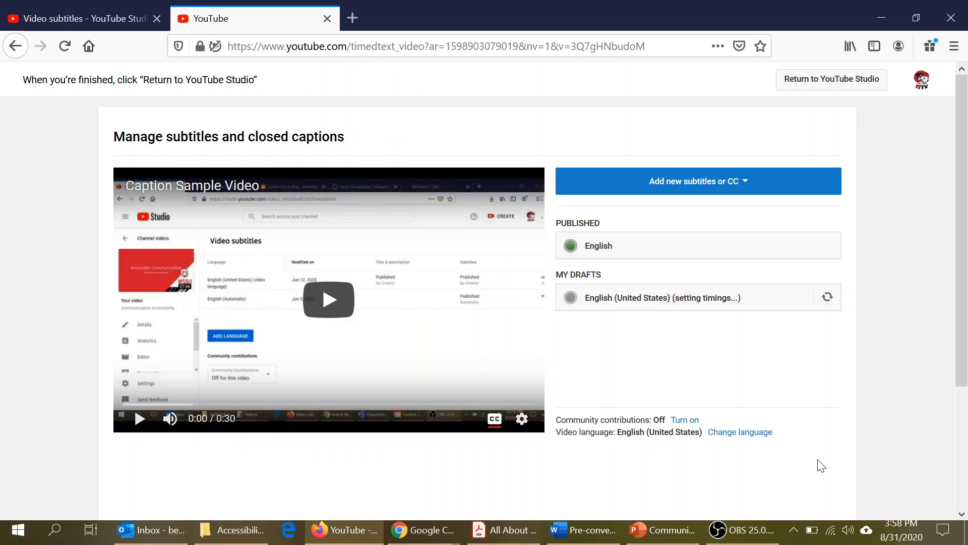
scroll(619, 326, down, 2)
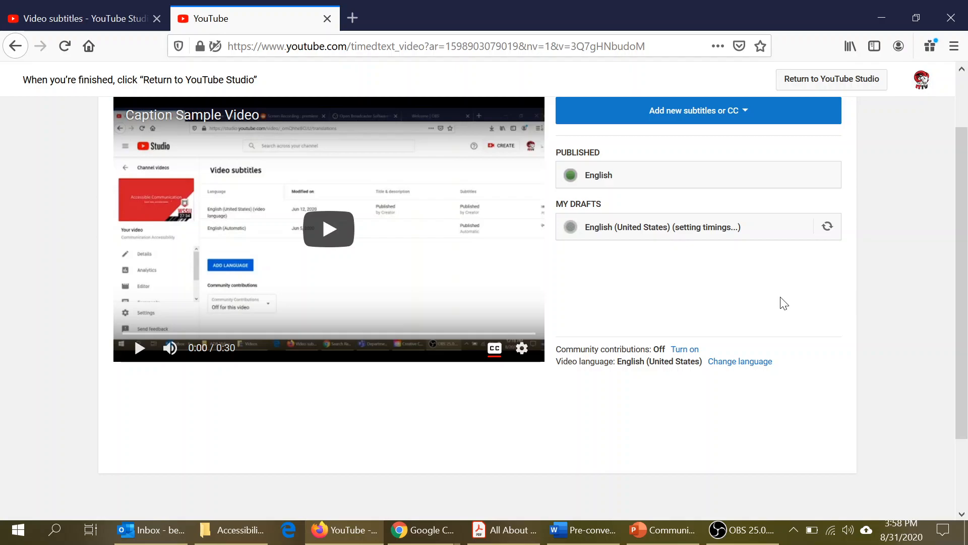
click(827, 228)
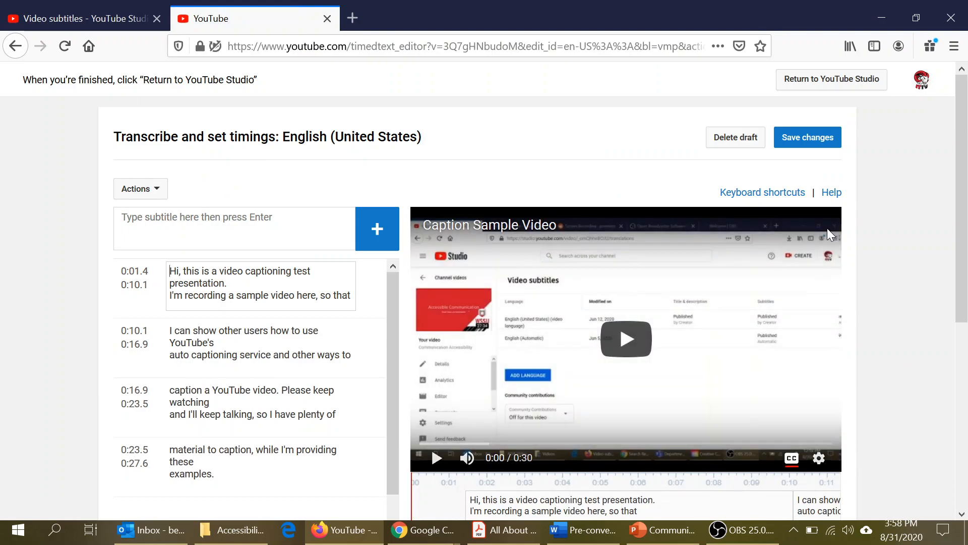
Step: Play part of the video to check the caption timings, and save the English (United States) subtitles
scroll(960, 182, down, 2)
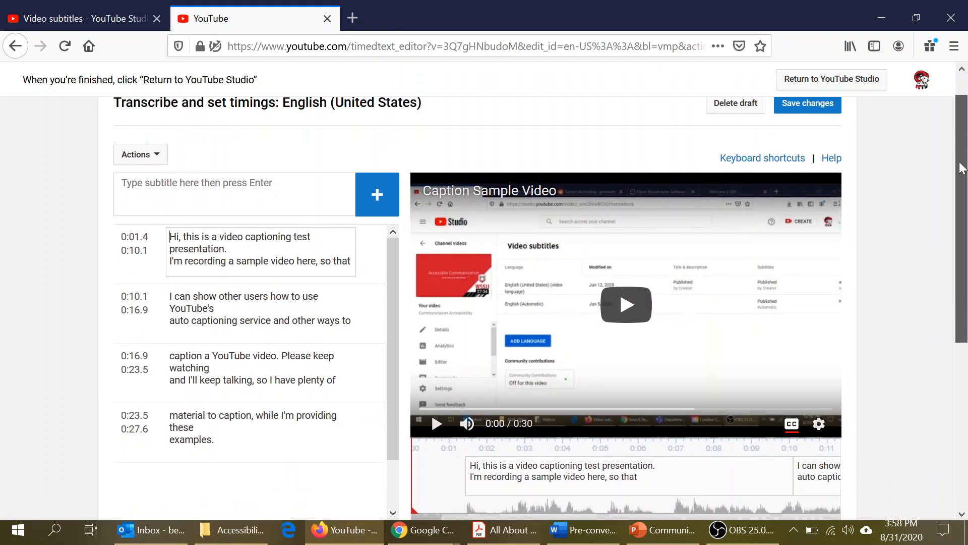
mouse_move(961, 187)
mouse_down()
mouse_move(963, 171)
mouse_move(964, 179)
mouse_up()
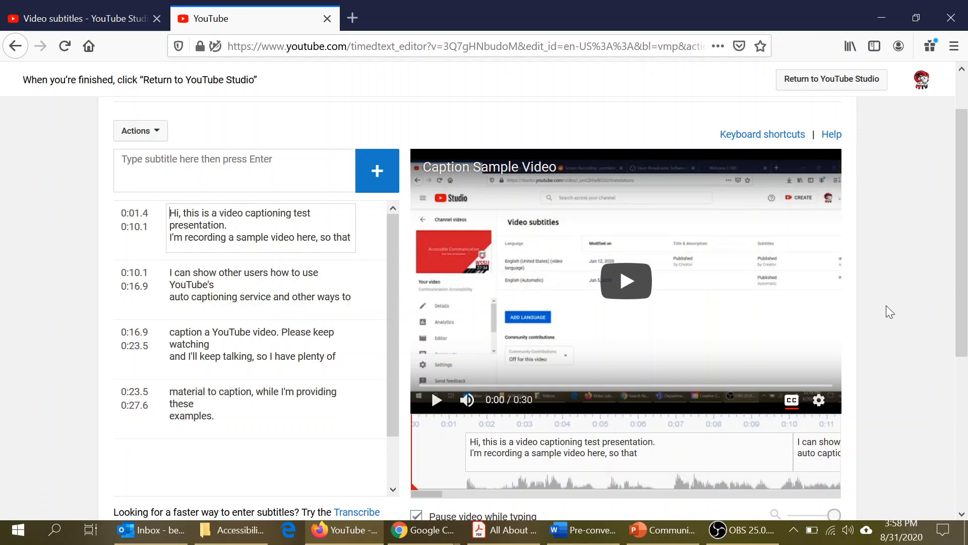
click(637, 285)
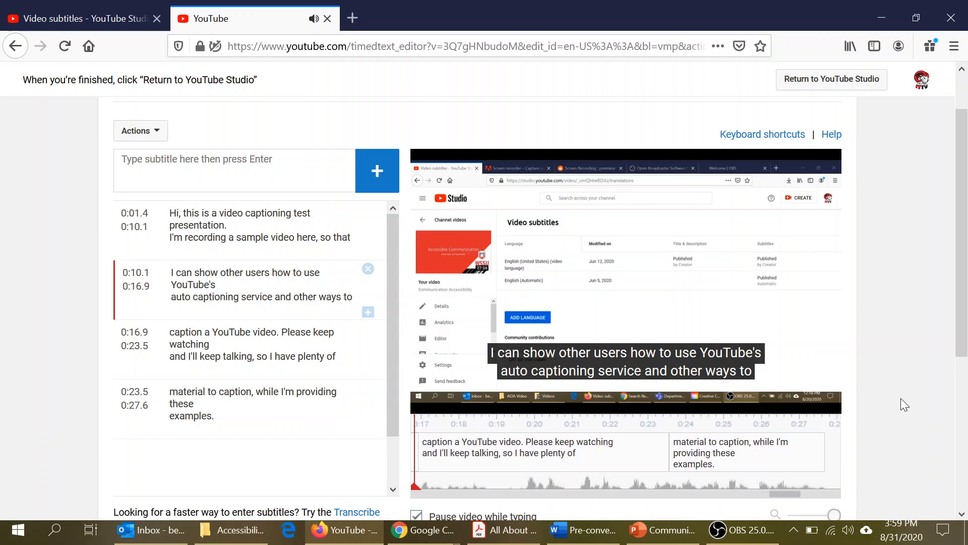
click(438, 401)
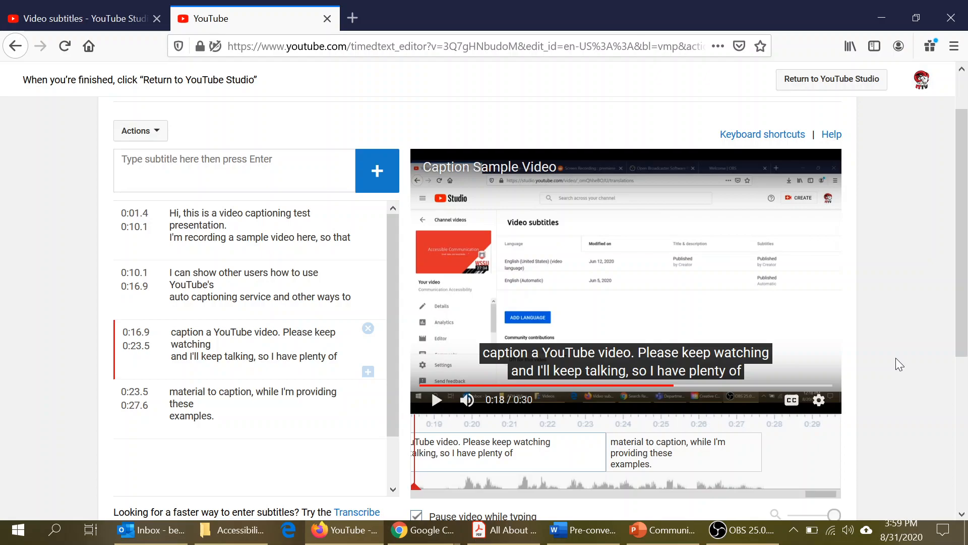
drag(953, 314, 957, 280)
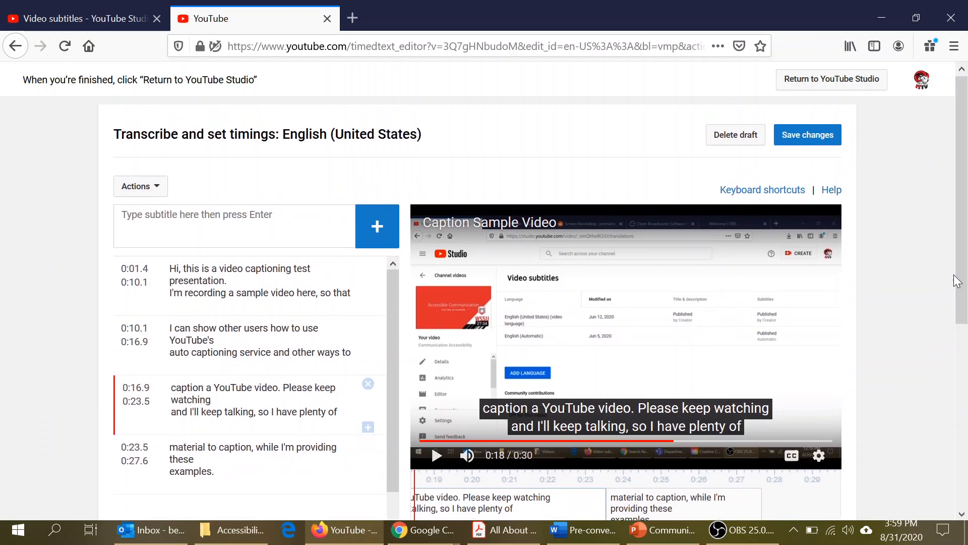
click(808, 140)
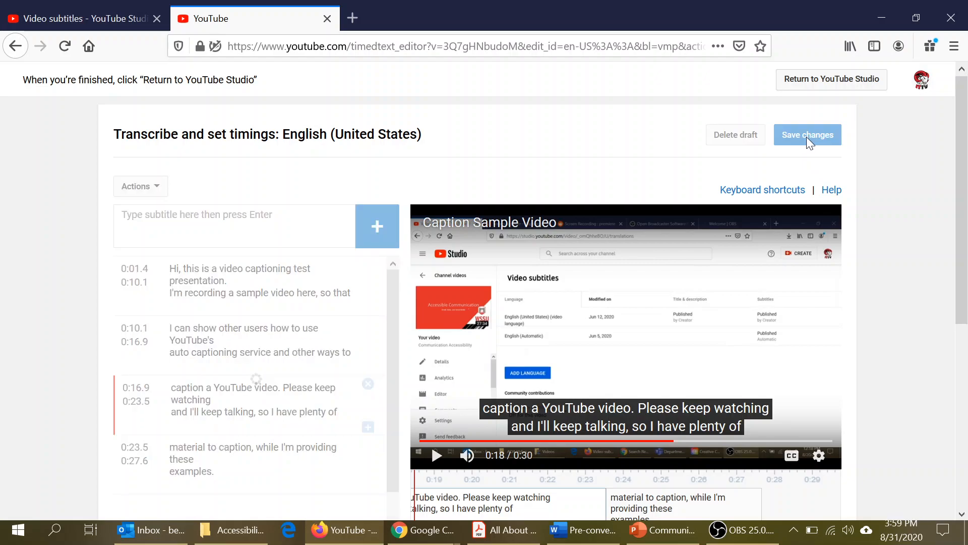